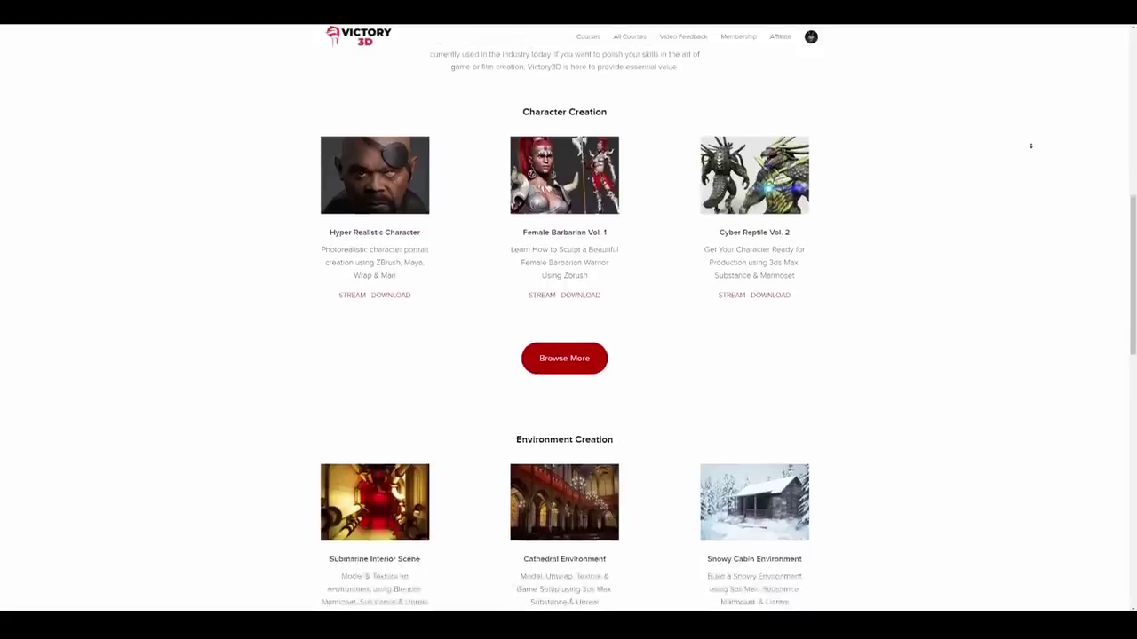
Scroll the Victory 3D catalogue past Character Creation to the Environment and Asset Creation courses
scroll(1030, 146, down, 3)
scroll(1030, 145, down, 2)
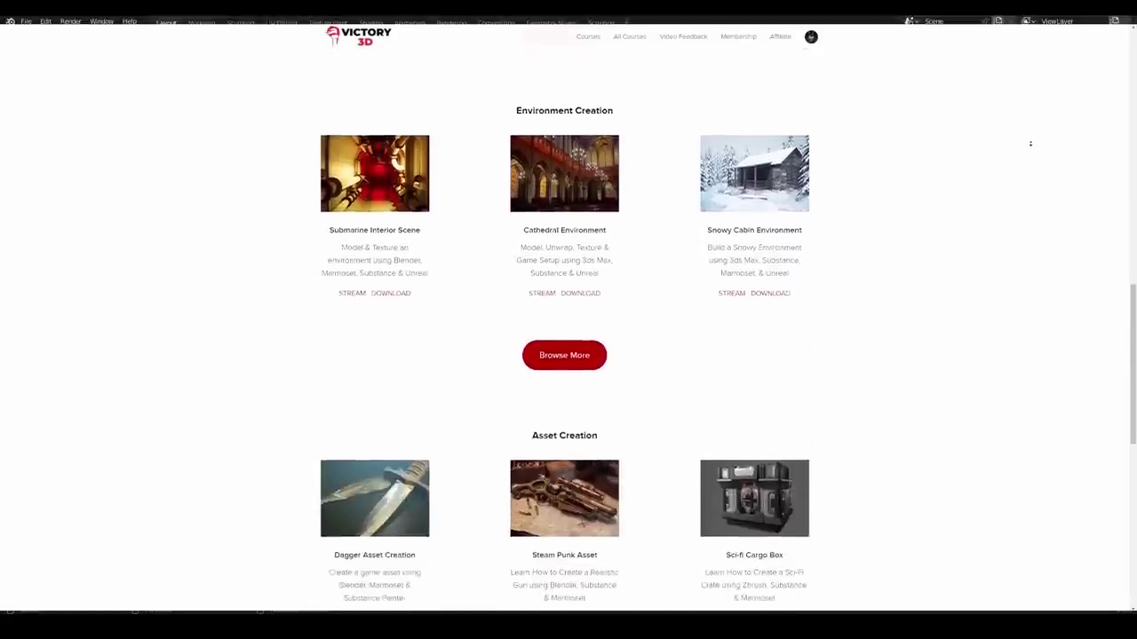
scroll(1031, 143, down, 2)
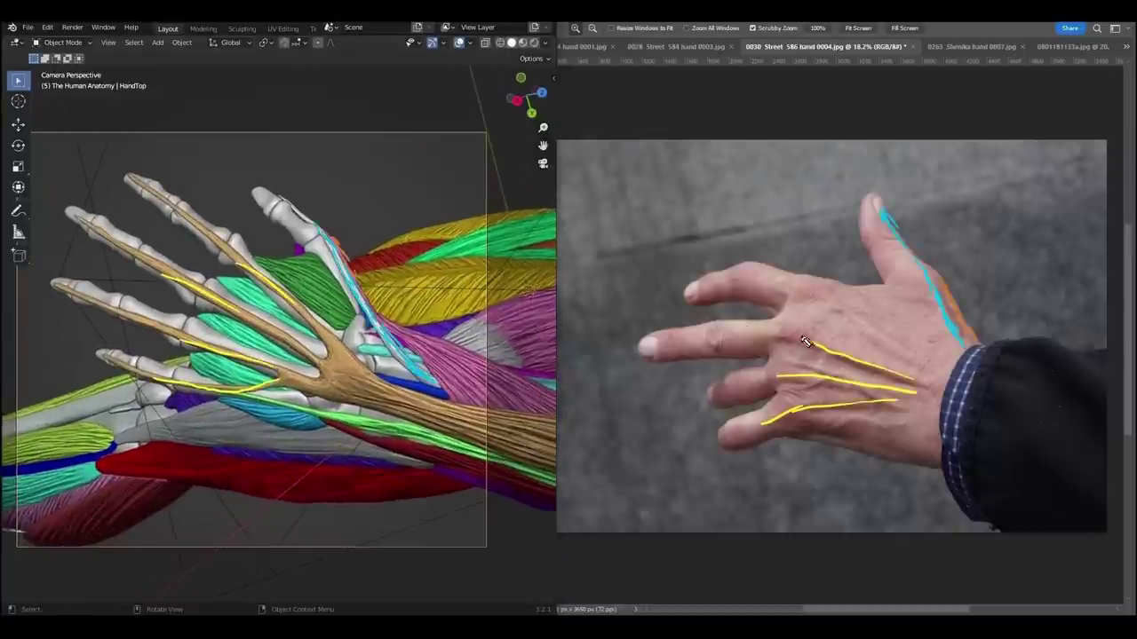
Trace yellow tendon lines on the hand photo, then loop the thigh and hip fat in pink
drag(721, 319, 913, 377)
drag(947, 374, 817, 298)
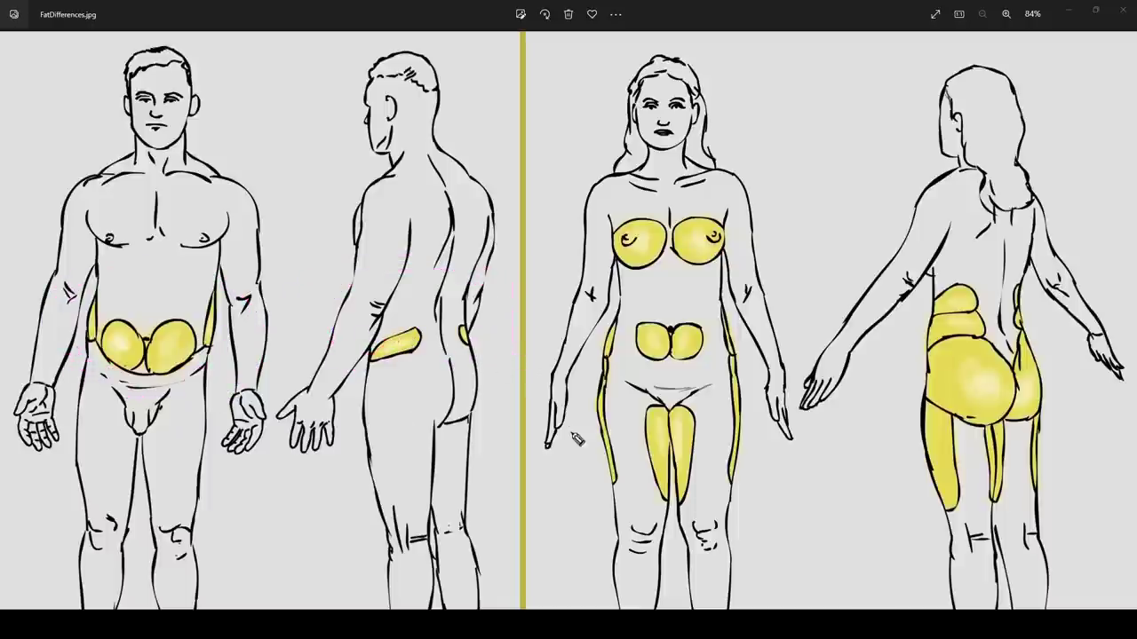
mouse_move(577, 405)
mouse_down()
mouse_move(657, 427)
mouse_move(629, 404)
mouse_move(748, 499)
mouse_up()
drag(973, 391, 964, 427)
Finish the pink hip-fat loop and scroll down the course page to the Course Curriculum
drag(964, 426, 924, 498)
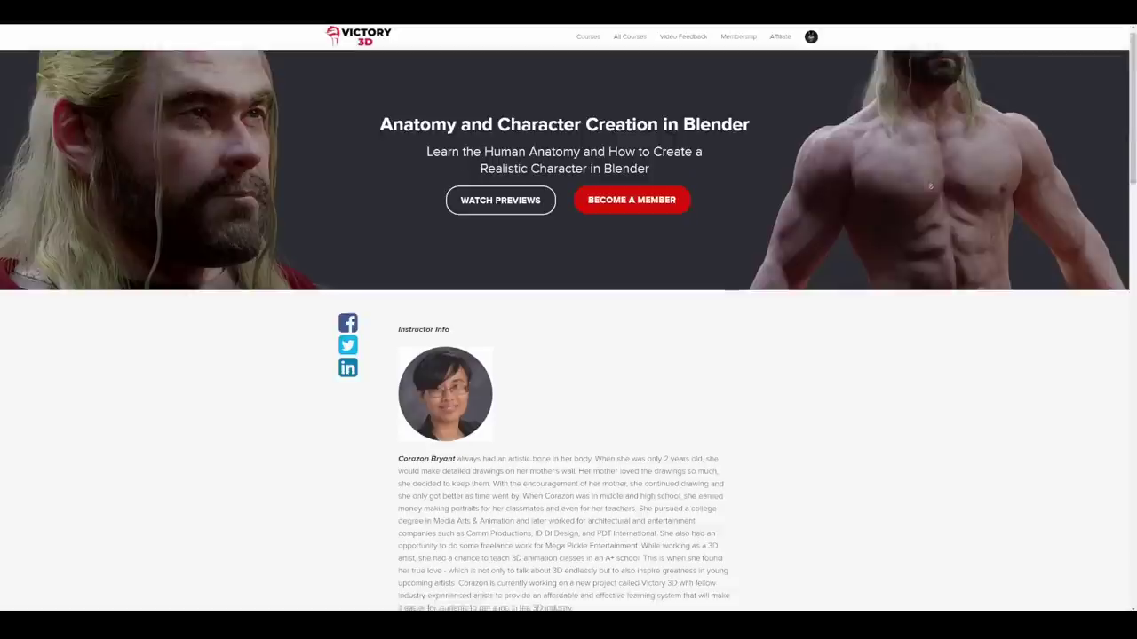
scroll(930, 185, down, 5)
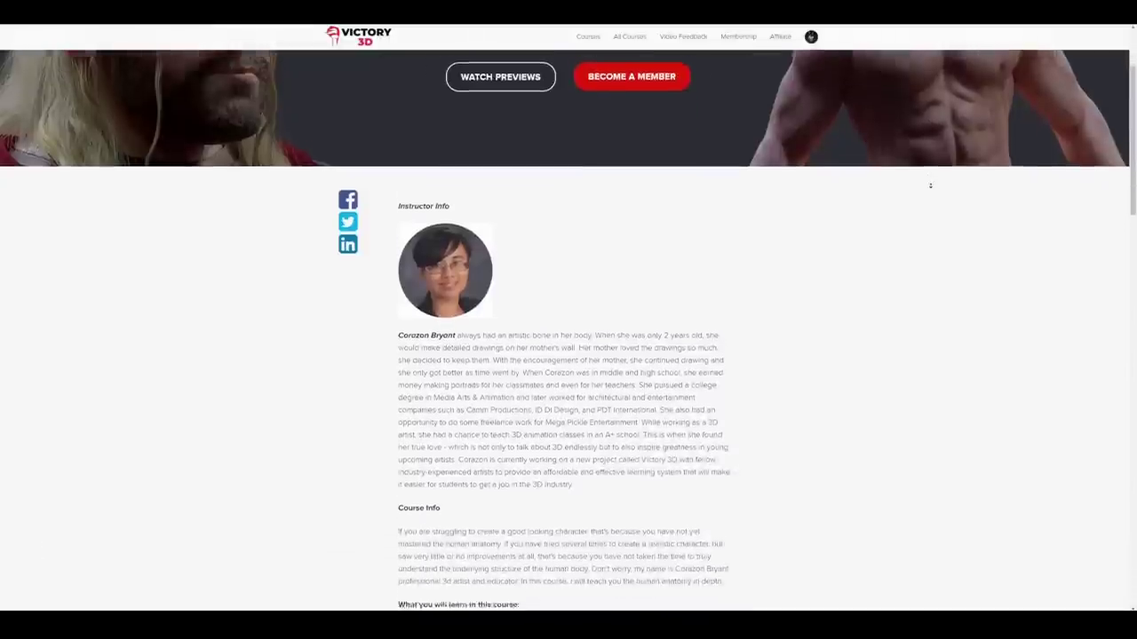
scroll(930, 186, down, 3)
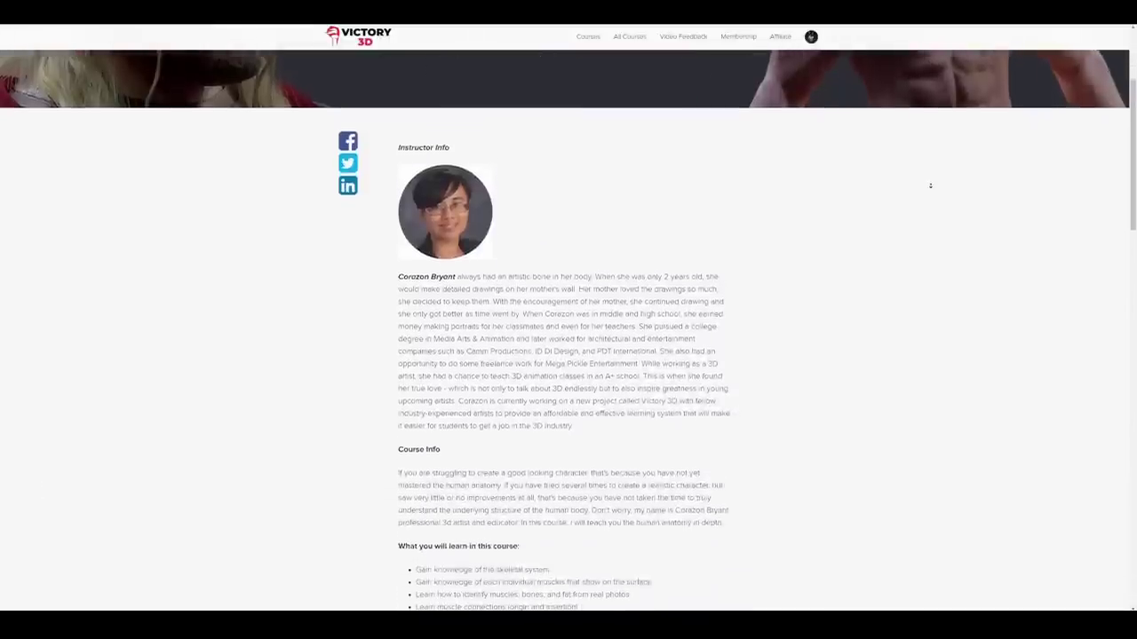
scroll(930, 185, down, 3)
scroll(929, 185, down, 3)
scroll(930, 186, down, 3)
scroll(930, 185, down, 3)
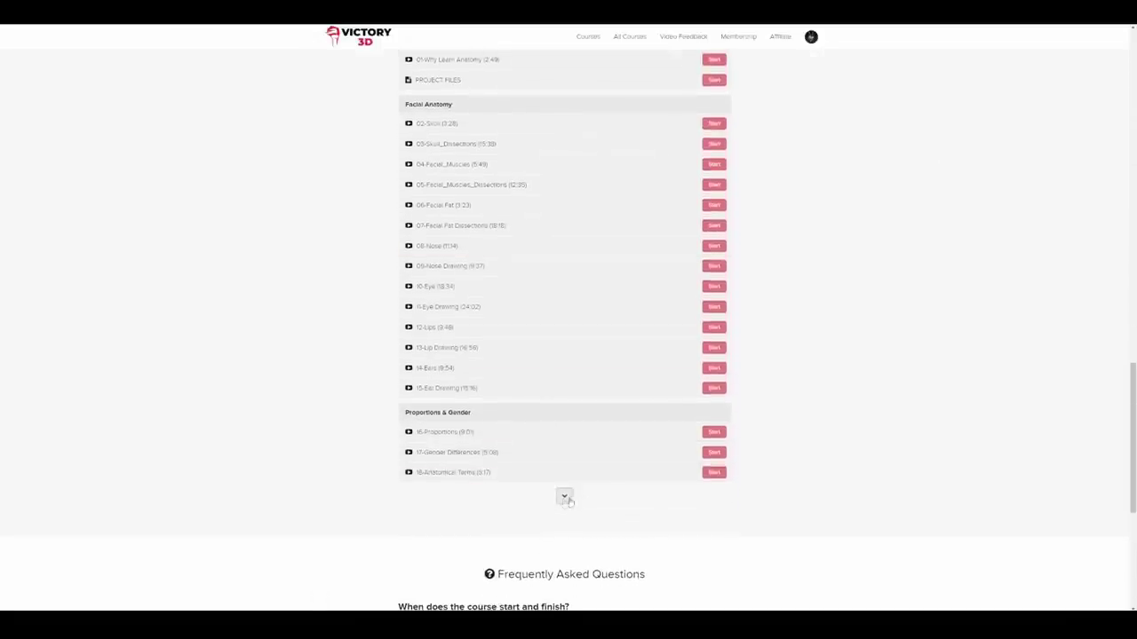
Expand the lessons under 18-Anatomical Terms and scroll through to Character Retopology
click(564, 497)
scroll(933, 349, down, 5)
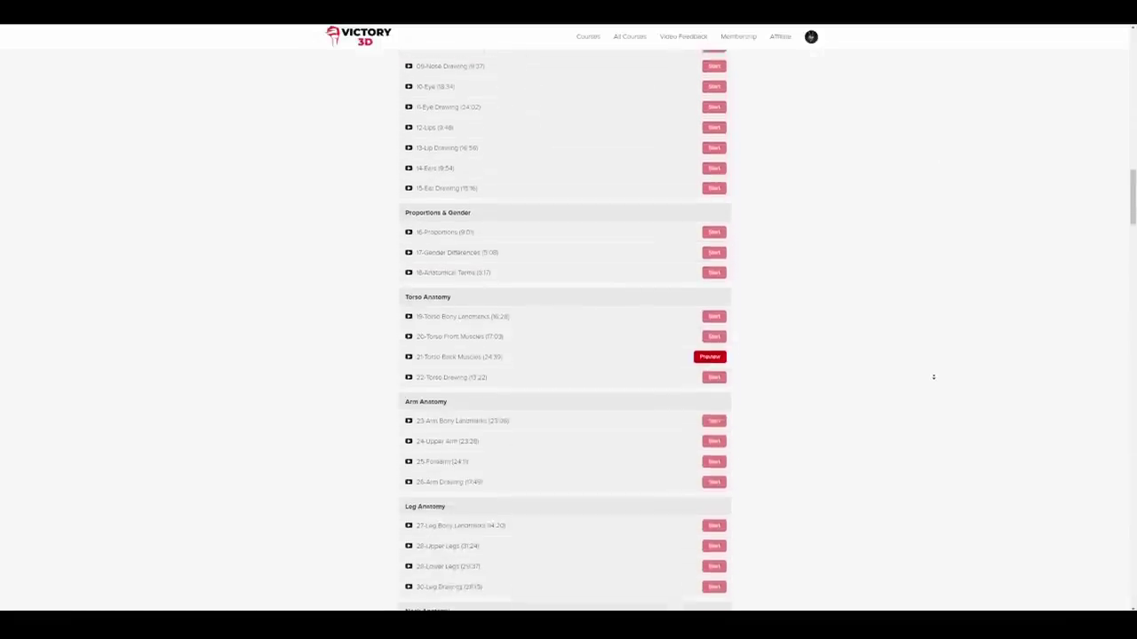
scroll(933, 376, down, 6)
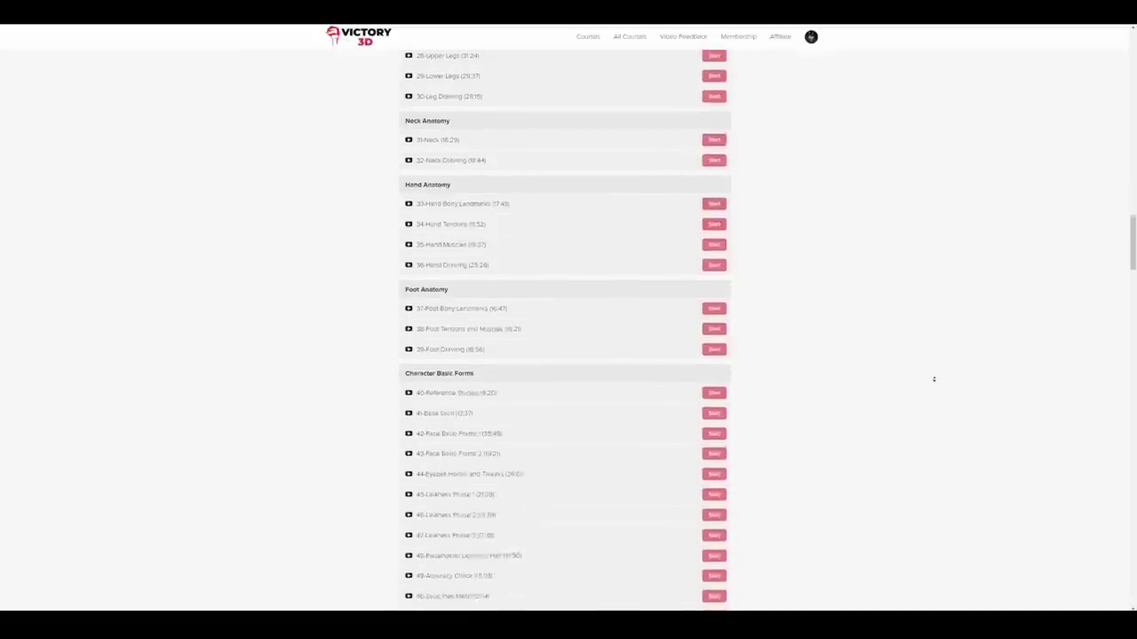
scroll(933, 378, down, 3)
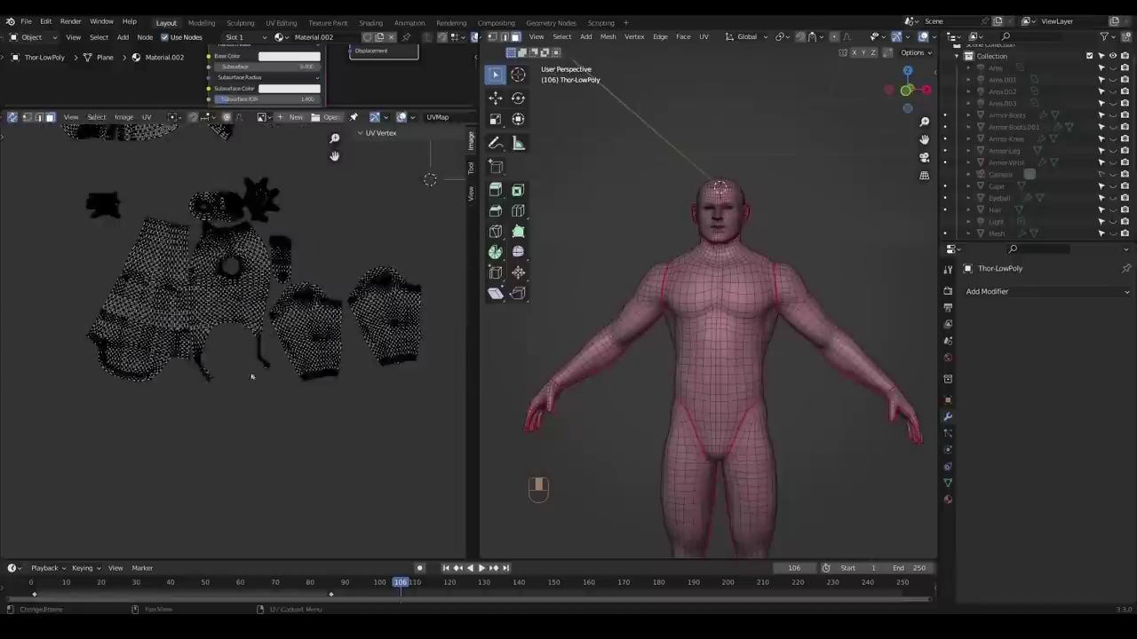
Select the linked left-leg faces with L, then orbit the skin-painted head and sculpted forearm veins
scroll(801, 313, up, 2)
scroll(800, 313, up, 2)
key(l)
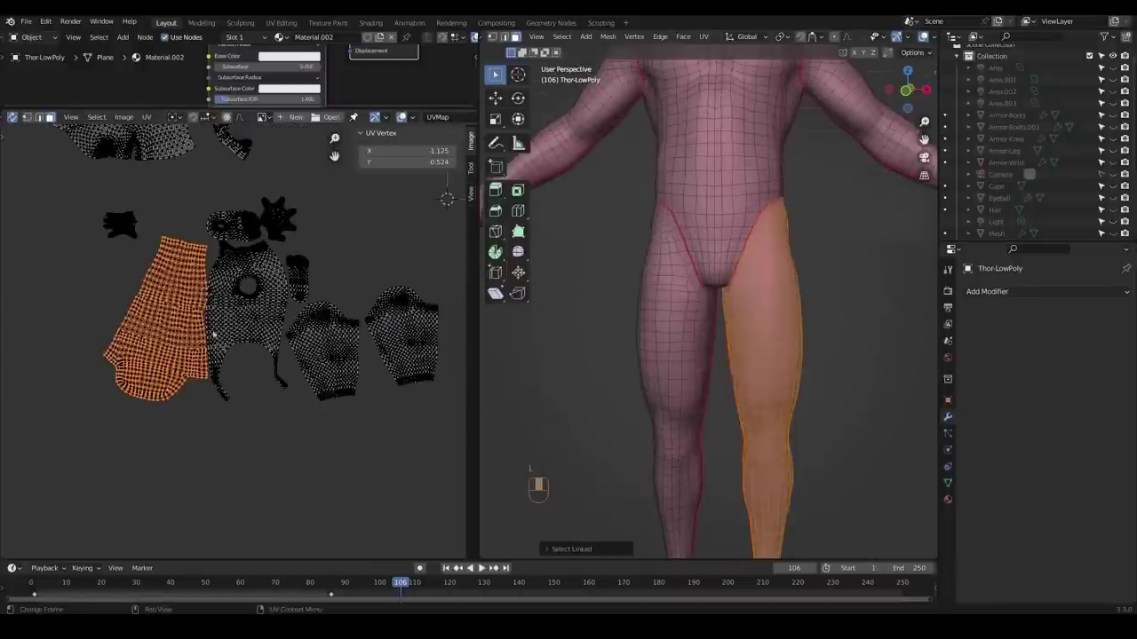
scroll(169, 293, up, 2)
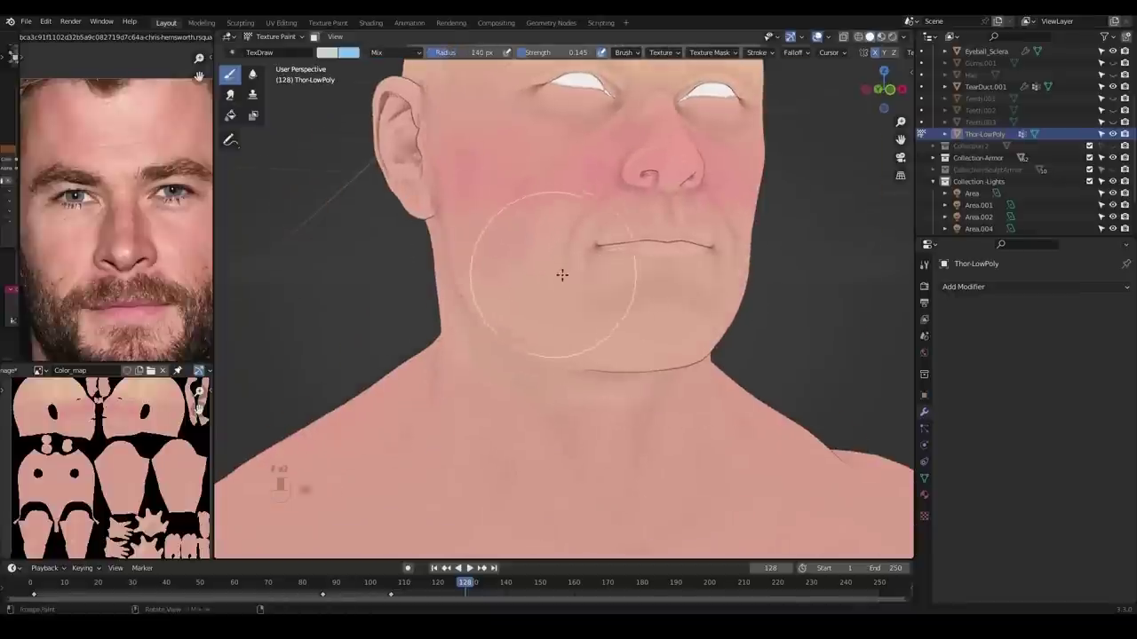
mouse_move(562, 275)
middle_down()
mouse_move(667, 329)
mouse_move(622, 299)
mouse_move(599, 328)
mouse_move(705, 340)
mouse_move(635, 310)
middle_up()
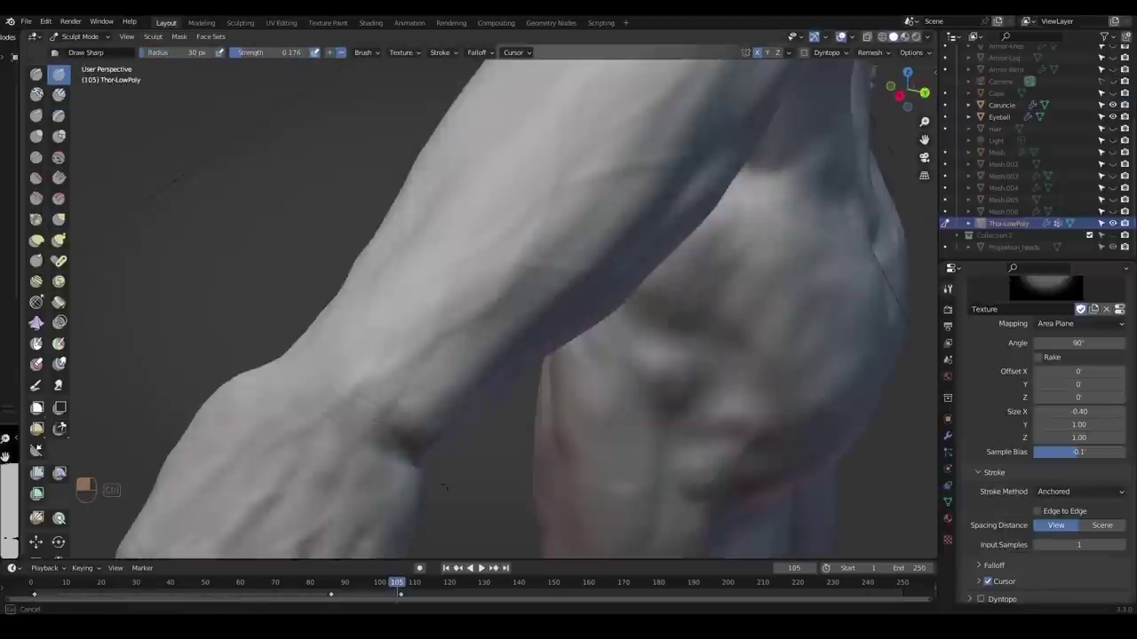
mouse_move(498, 293)
middle_down()
mouse_move(472, 318)
mouse_move(525, 219)
middle_up()
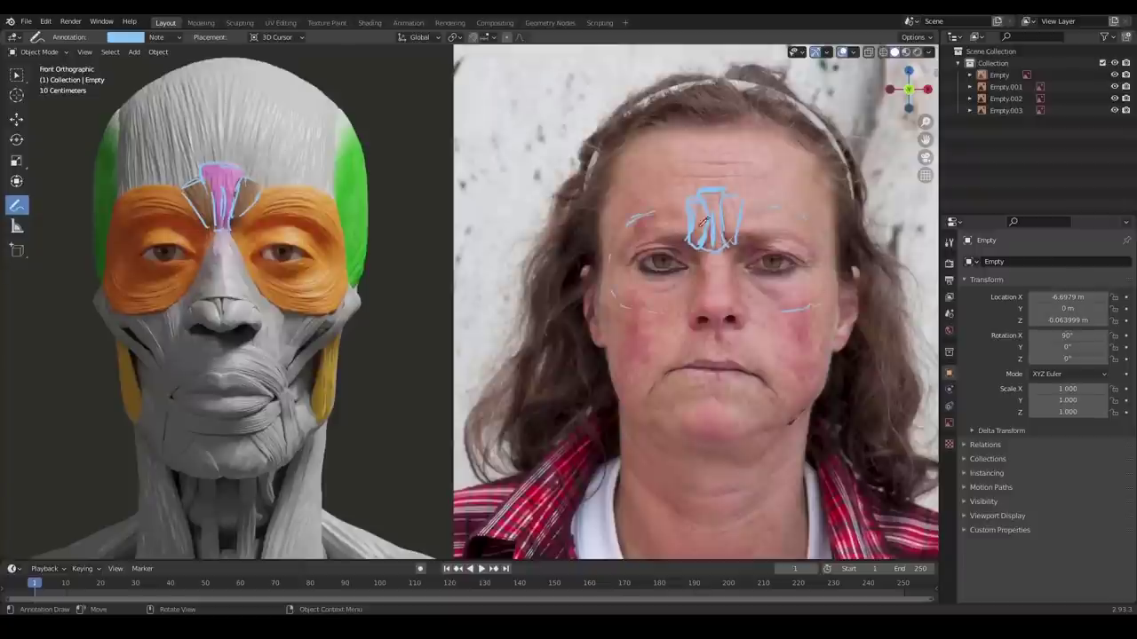
Sketch blue facial muscle outlines, a jaw-to-ear line and the cheek fat on photo and model
mouse_move(703, 222)
mouse_down()
mouse_move(826, 266)
mouse_move(621, 266)
mouse_move(640, 356)
mouse_move(660, 302)
mouse_move(355, 204)
mouse_move(591, 231)
mouse_move(638, 339)
mouse_up()
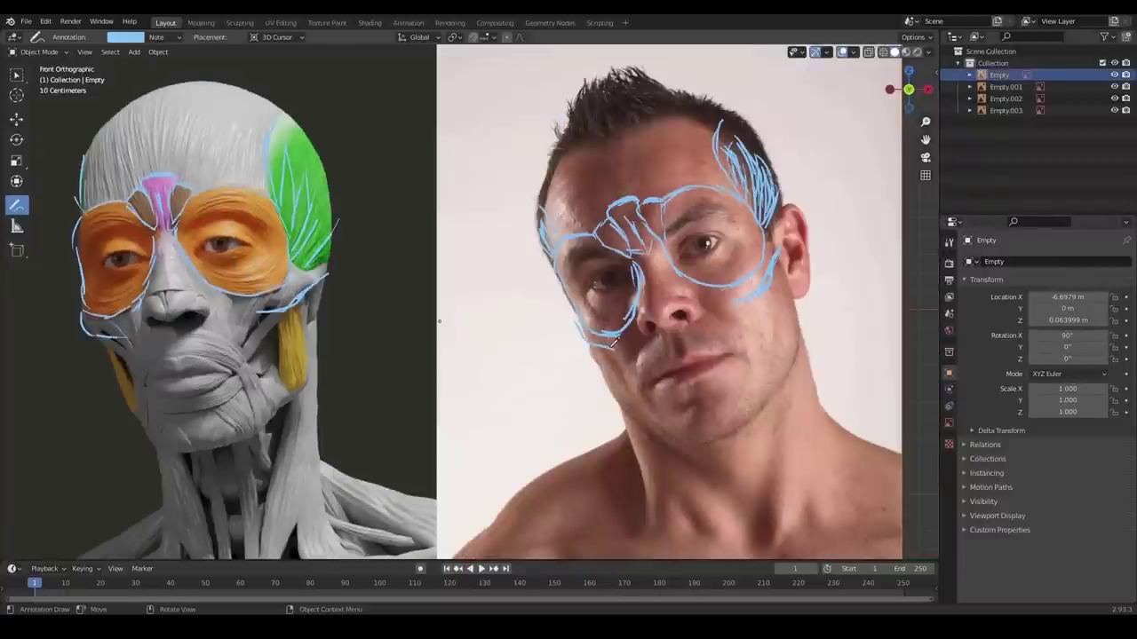
drag(738, 312, 780, 249)
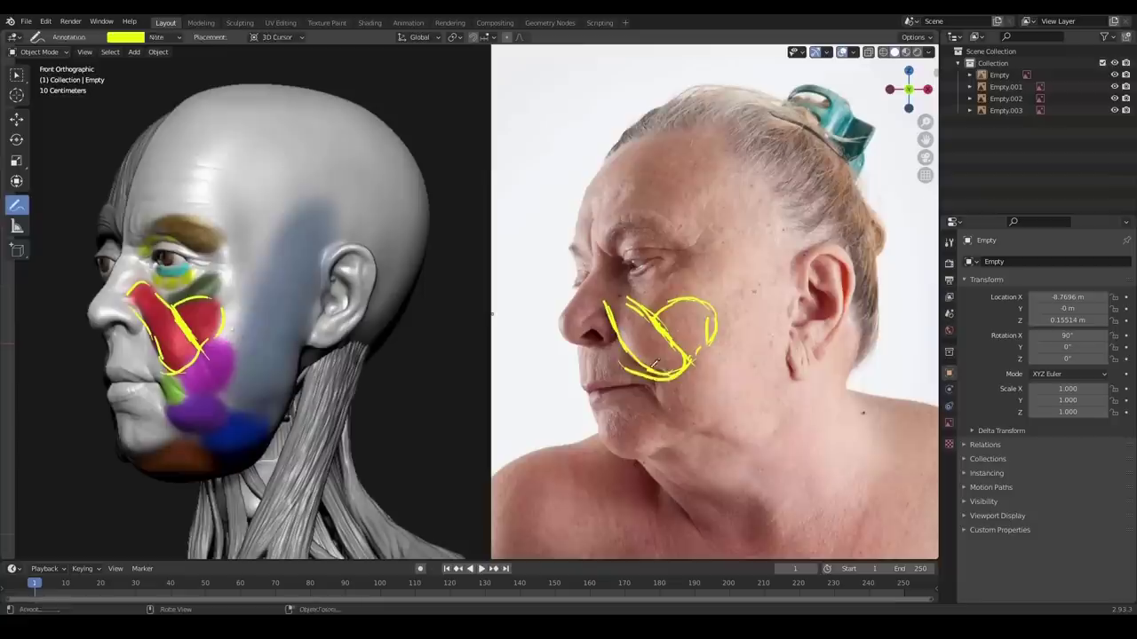
drag(662, 382, 710, 431)
drag(769, 129, 697, 231)
drag(675, 369, 808, 298)
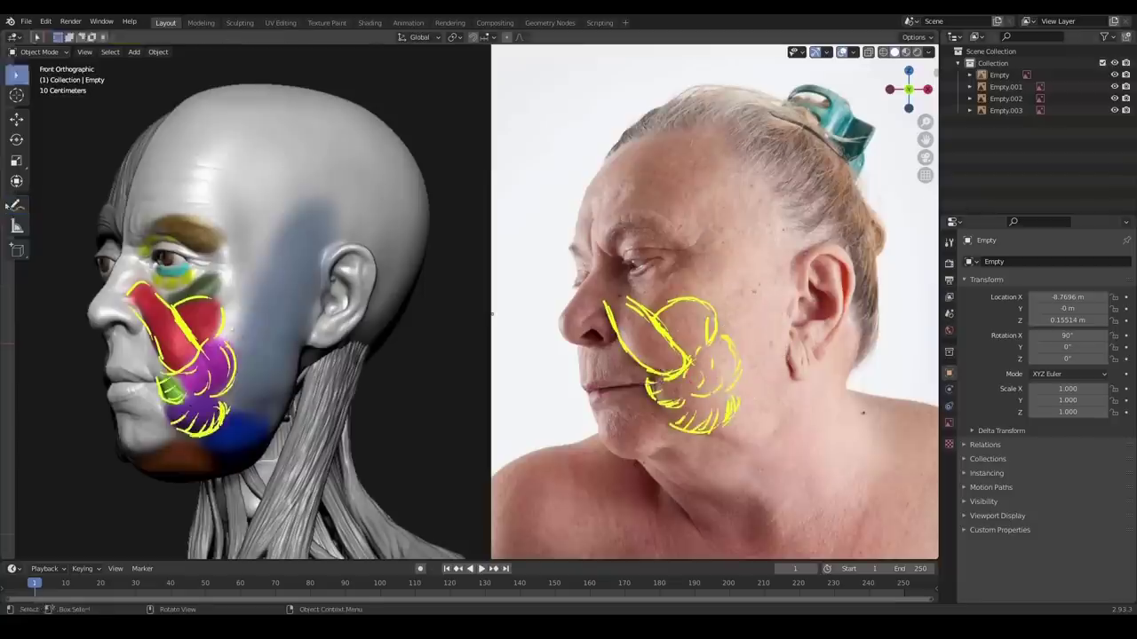
Outline the yellow fat pads around the eyes and cheeks on the model and photo
drag(293, 267, 302, 417)
drag(791, 213, 755, 444)
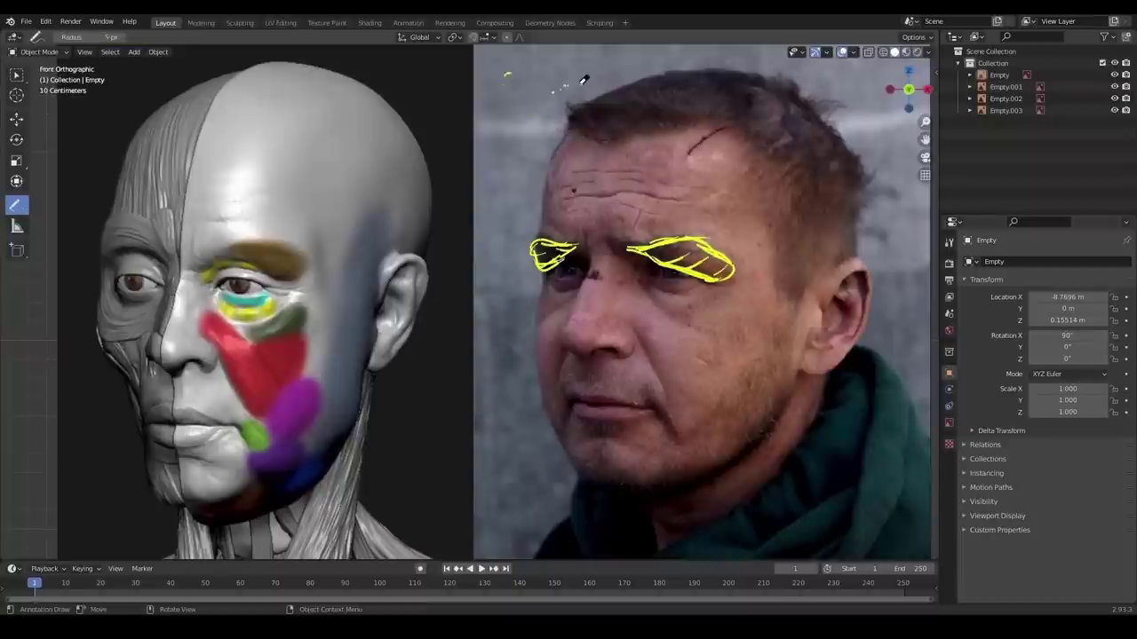
drag(213, 266, 307, 258)
drag(644, 284, 711, 306)
drag(537, 284, 577, 298)
drag(248, 310, 311, 329)
drag(209, 311, 266, 418)
drag(613, 298, 649, 355)
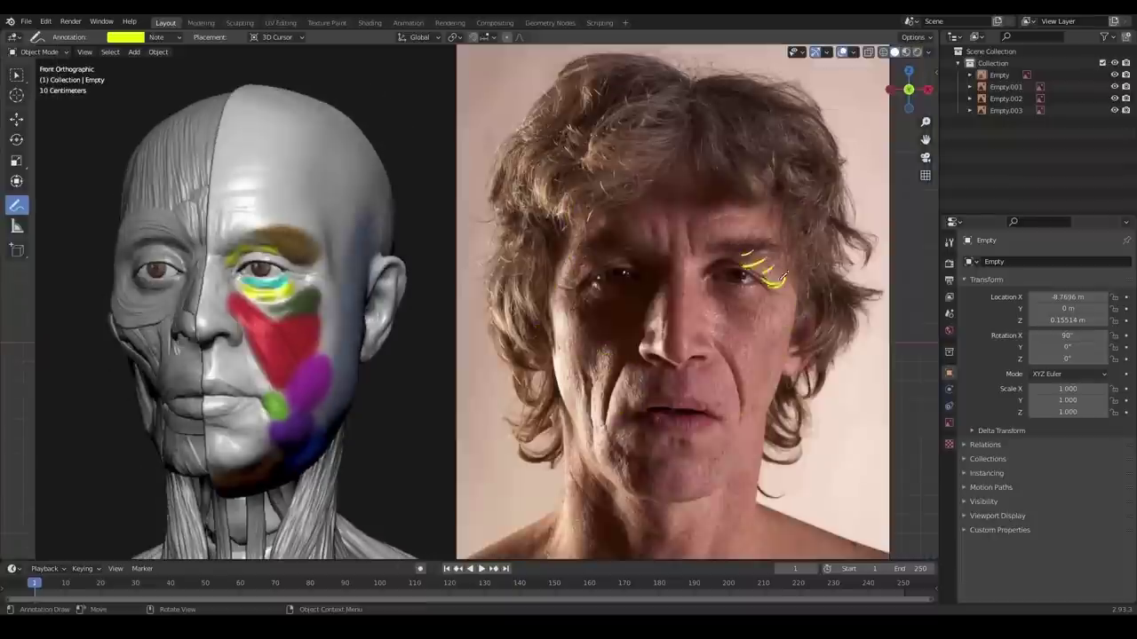
Mark the eye-area fat on the elderly man's photo and model, then hatch the red cheek muscle
drag(258, 242, 316, 253)
drag(710, 257, 781, 284)
drag(578, 253, 657, 284)
mouse_move(702, 253)
mouse_down()
mouse_move(786, 288)
mouse_move(773, 302)
mouse_up()
drag(641, 211, 707, 241)
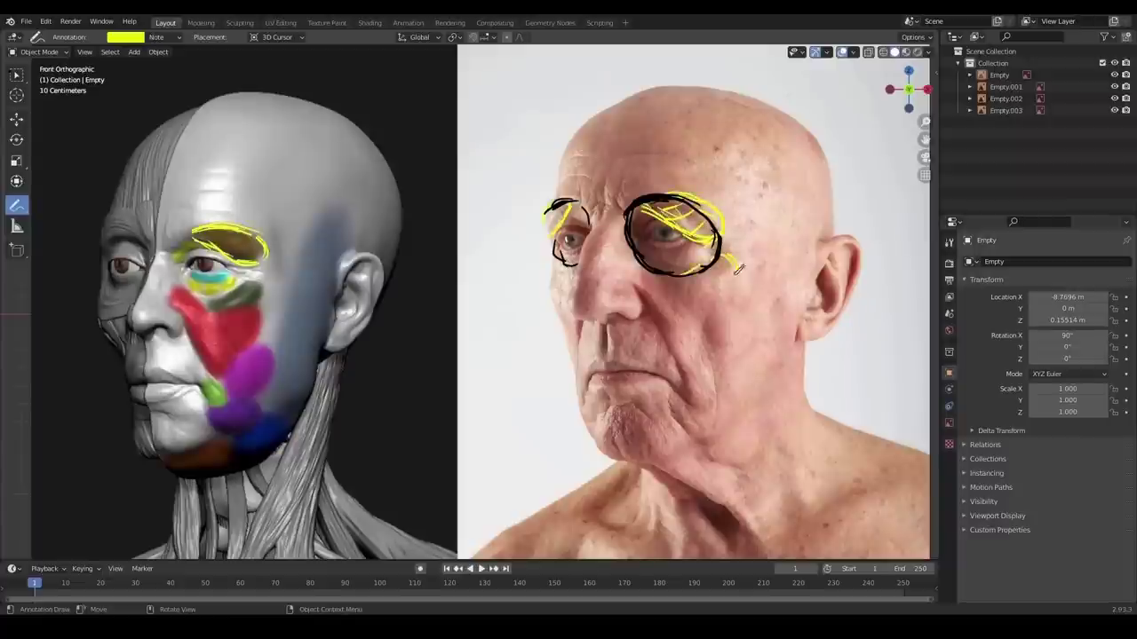
drag(239, 282, 257, 293)
drag(676, 251, 710, 236)
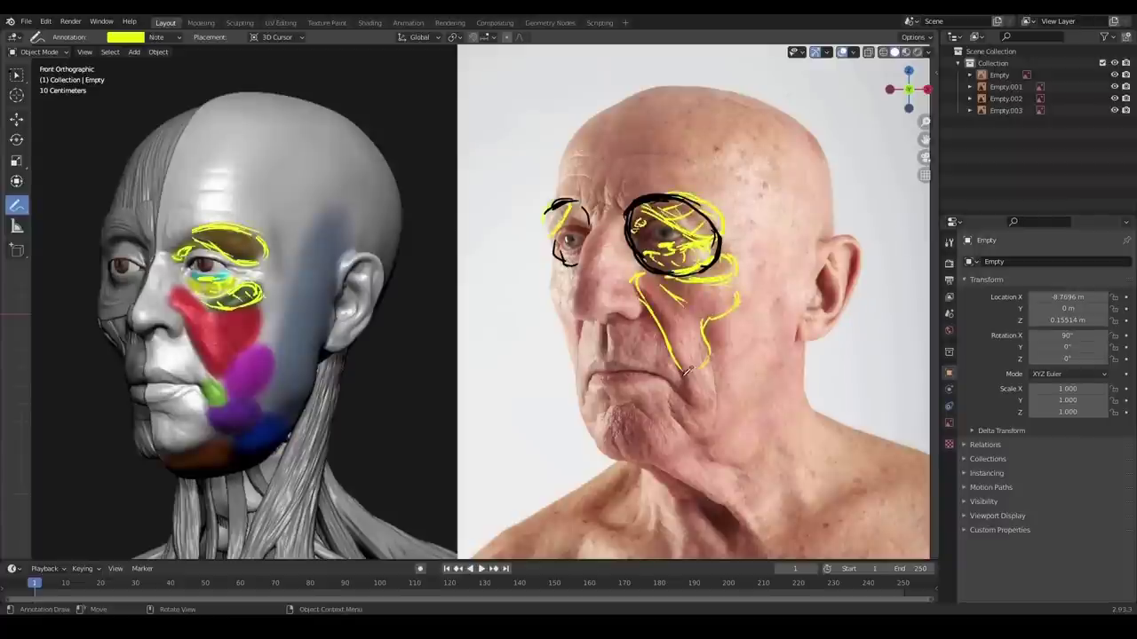
drag(167, 295, 260, 316)
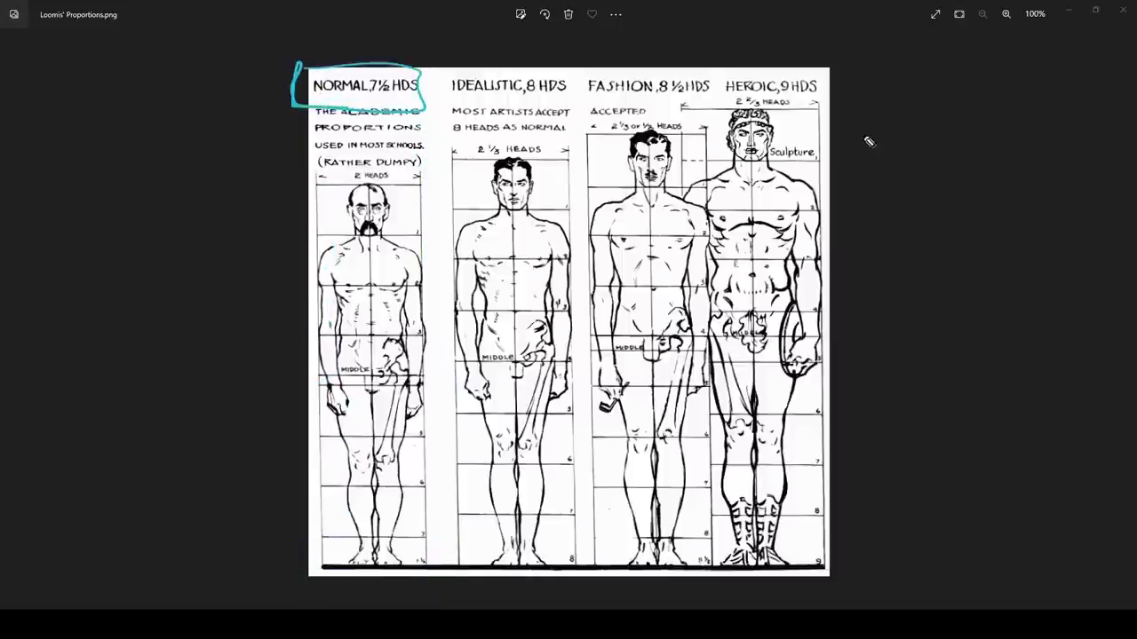
Loop the female thigh, hip, chest and waist fat on the chart in magenta, then clear it
drag(554, 105, 533, 103)
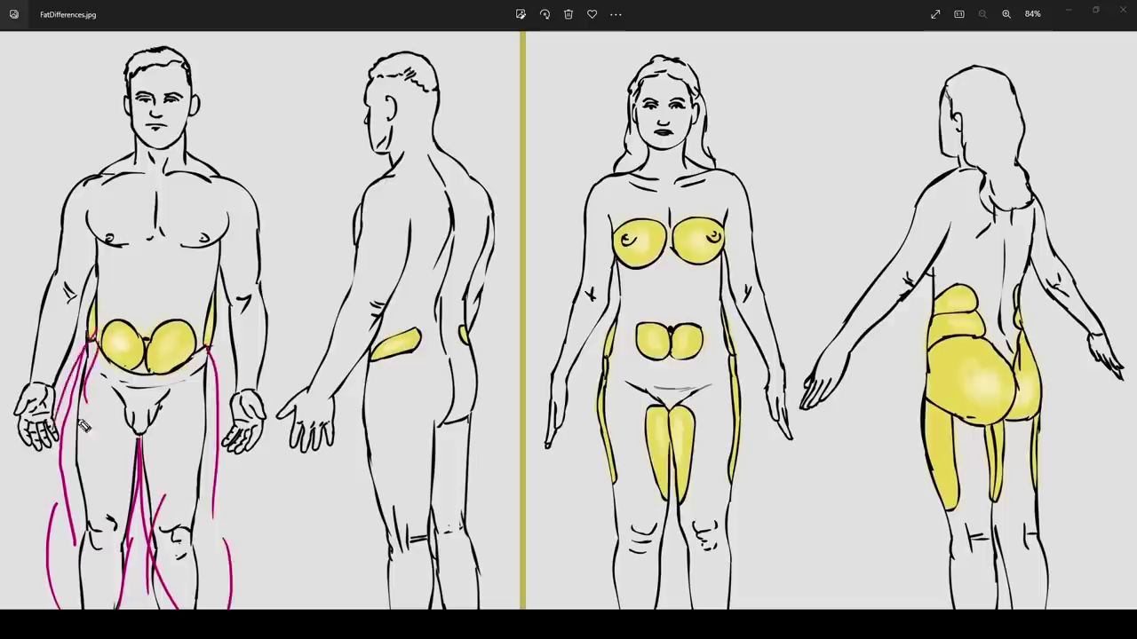
drag(89, 266, 233, 223)
drag(657, 360, 755, 533)
drag(923, 347, 1061, 484)
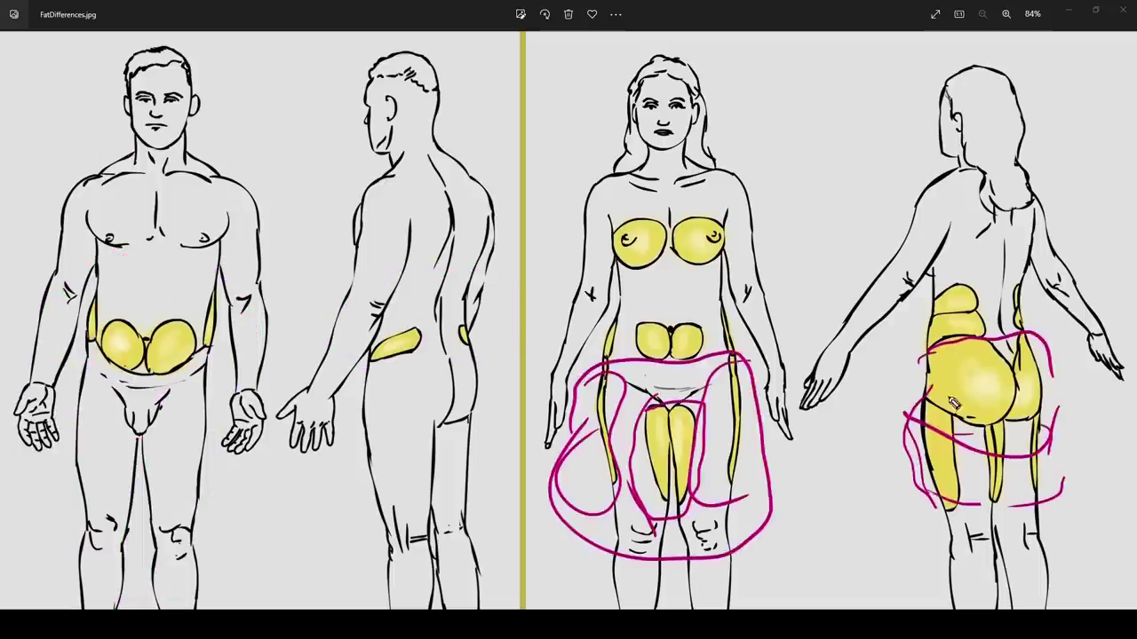
drag(636, 272, 737, 254)
drag(586, 267, 799, 302)
drag(879, 293, 1012, 266)
drag(568, 337, 791, 293)
mouse_move(888, 355)
mouse_down()
mouse_move(1066, 293)
mouse_move(1085, 300)
mouse_up()
key(e)
Circle the waist, hip and leg fat in cyan with an arc across the hips, then clear it
drag(569, 293, 799, 302)
drag(879, 293, 1084, 302)
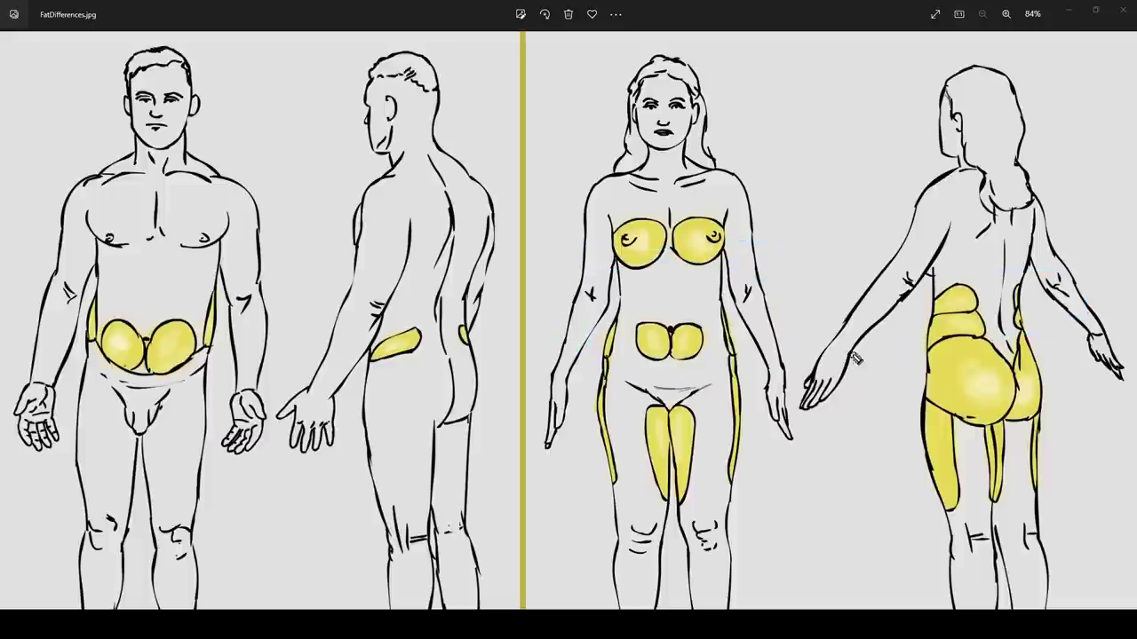
drag(595, 320, 613, 542)
drag(746, 320, 763, 569)
drag(568, 364, 1110, 497)
drag(551, 311, 1066, 293)
key(e)
Mark fat areas on the woman and red strokes on the man's torso, then erase all ink
drag(583, 329, 755, 333)
key(e)
drag(741, 173, 572, 462)
drag(573, 417, 604, 604)
drag(13, 169, 252, 205)
key(e)
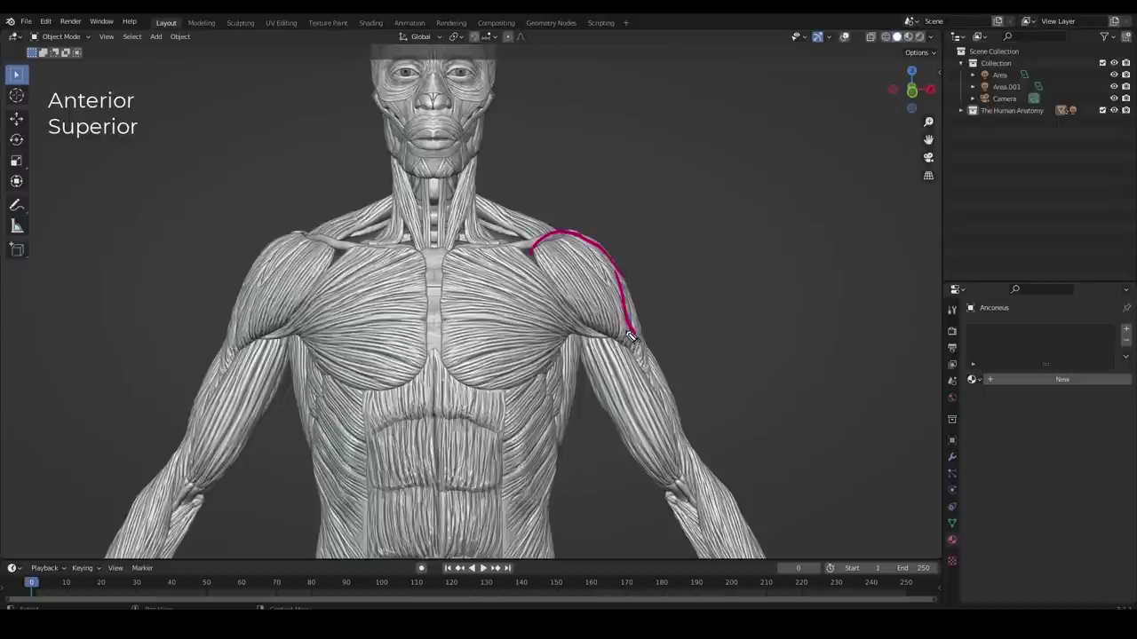
Extend the magenta shoulder-muscle outline and circle the finger and palm muscles on the hand photo
drag(303, 242, 253, 337)
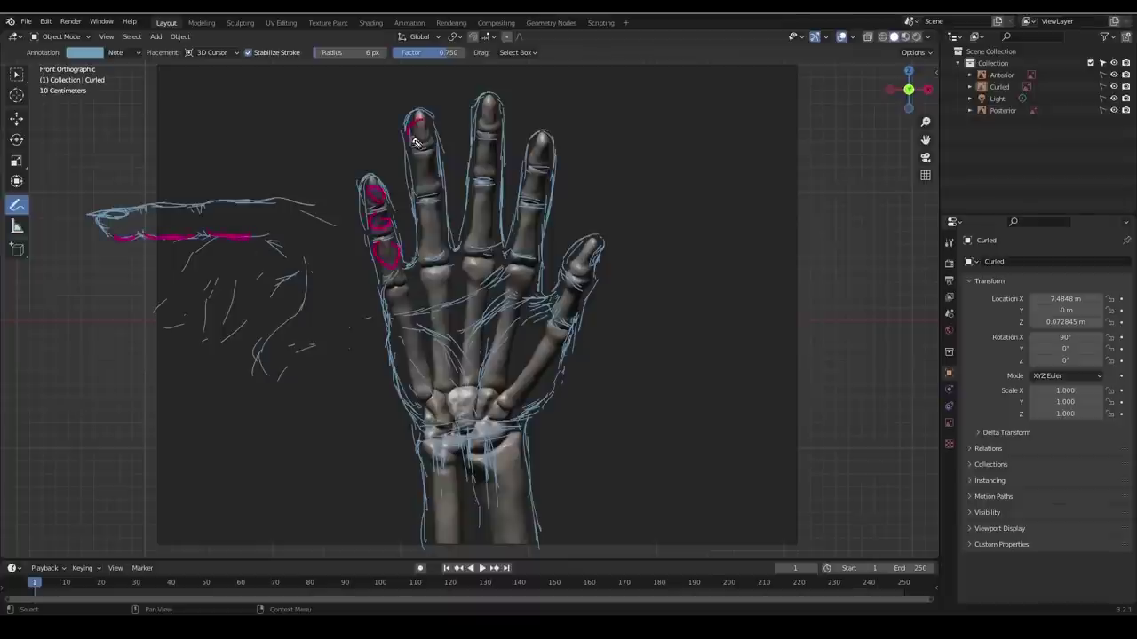
mouse_move(416, 142)
mouse_down()
mouse_move(498, 164)
mouse_move(615, 268)
mouse_move(423, 301)
mouse_up()
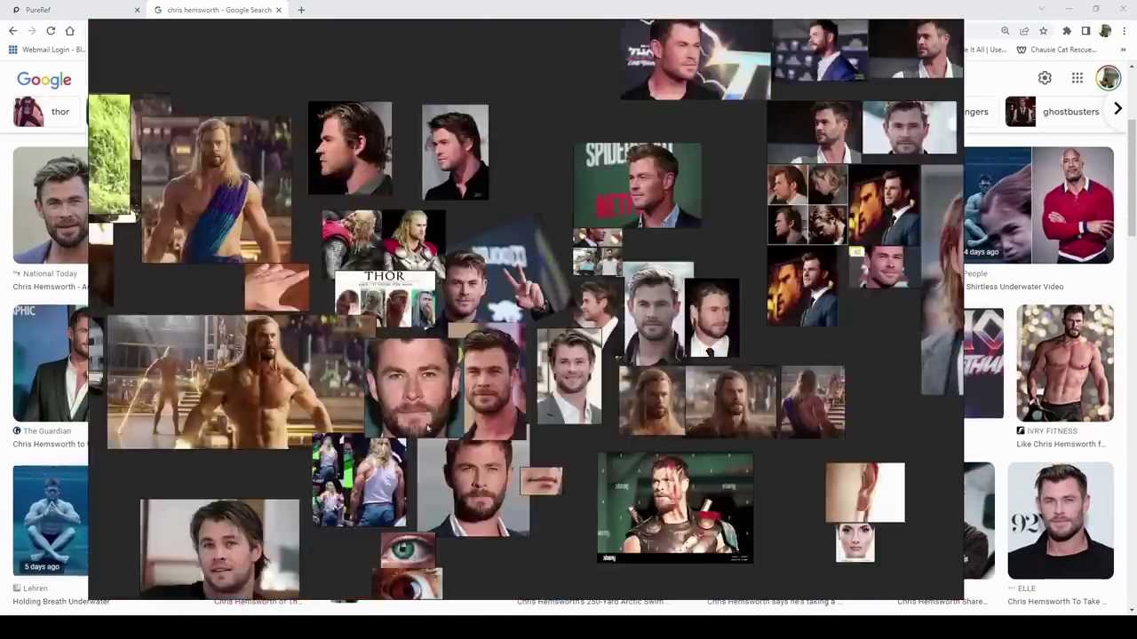
Zoom in and out across the eye and lip close-ups on the reference board
scroll(427, 429, up, 5)
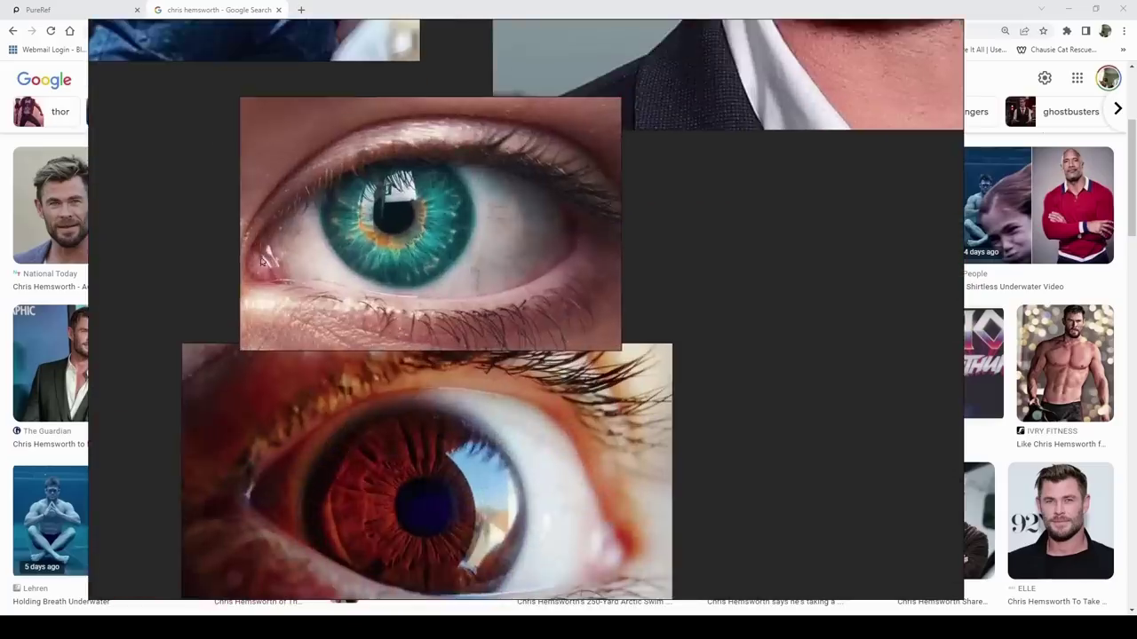
scroll(461, 373, down, 4)
scroll(517, 333, up, 6)
scroll(503, 436, down, 6)
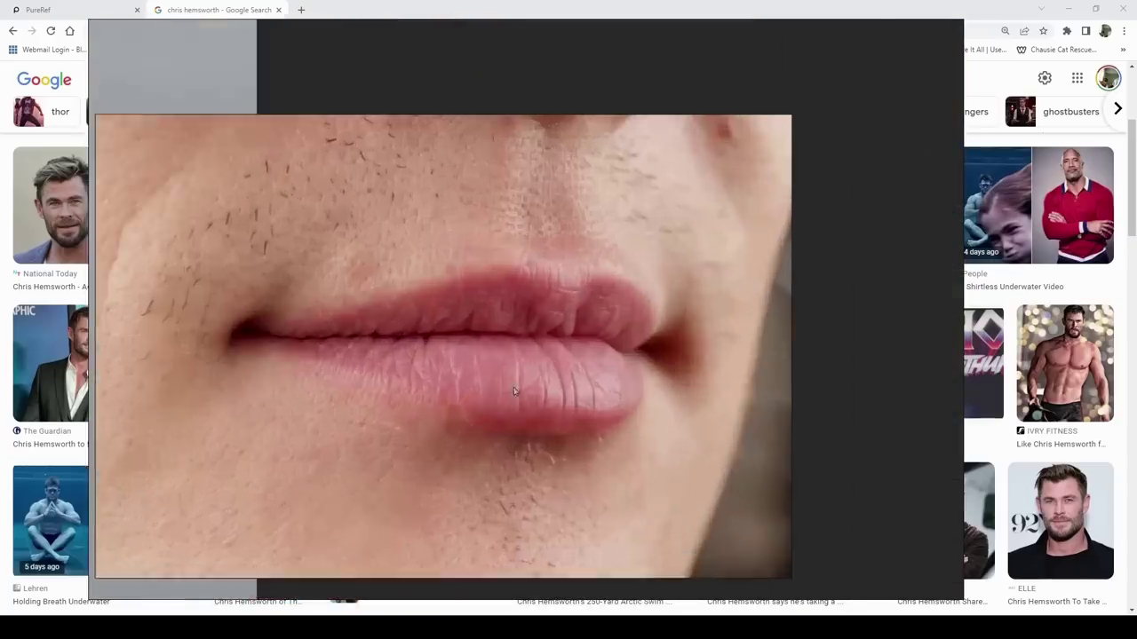
scroll(781, 244, up, 6)
scroll(781, 244, up, 3)
scroll(625, 328, down, 4)
Select the Body-Thor.001 mesh and hide everything except the body
scroll(448, 369, up, 4)
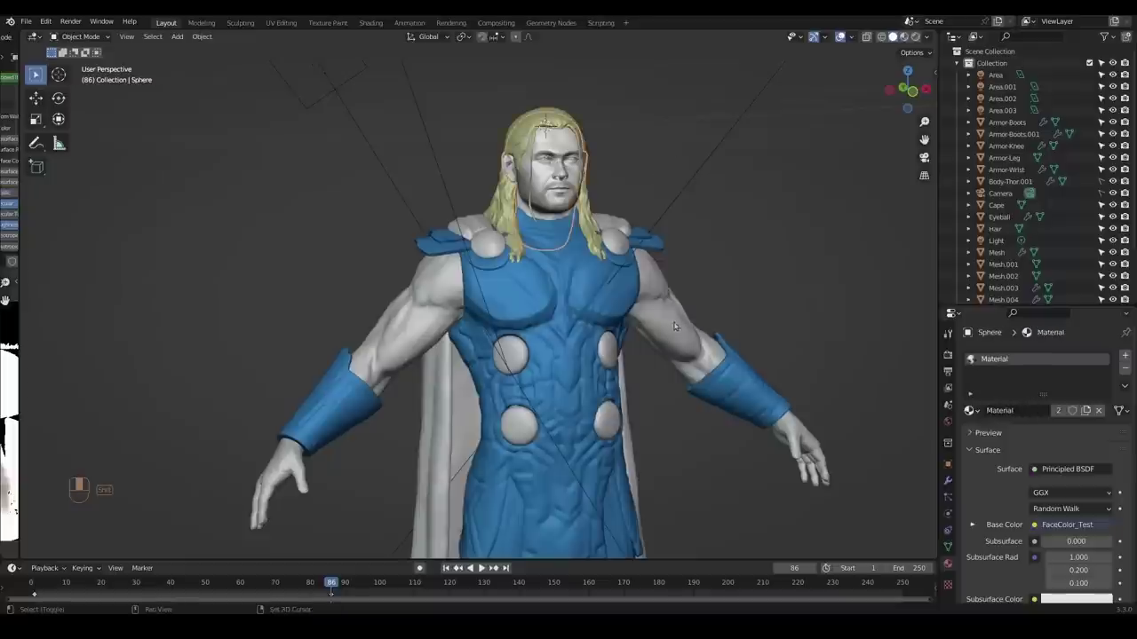
scroll(762, 243, up, 4)
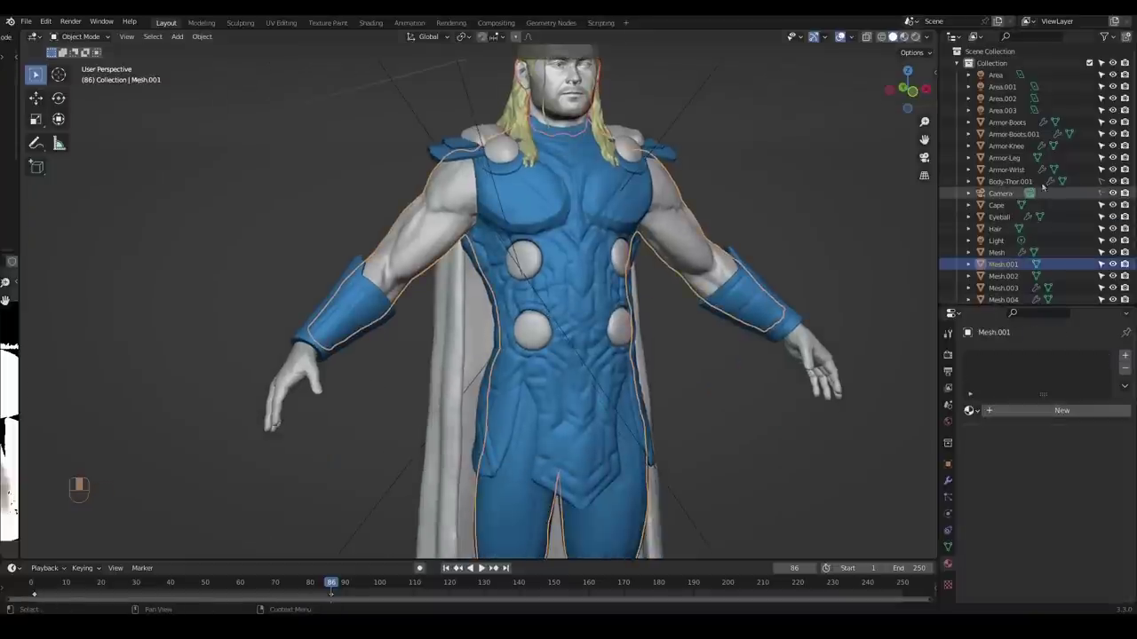
click(1010, 181)
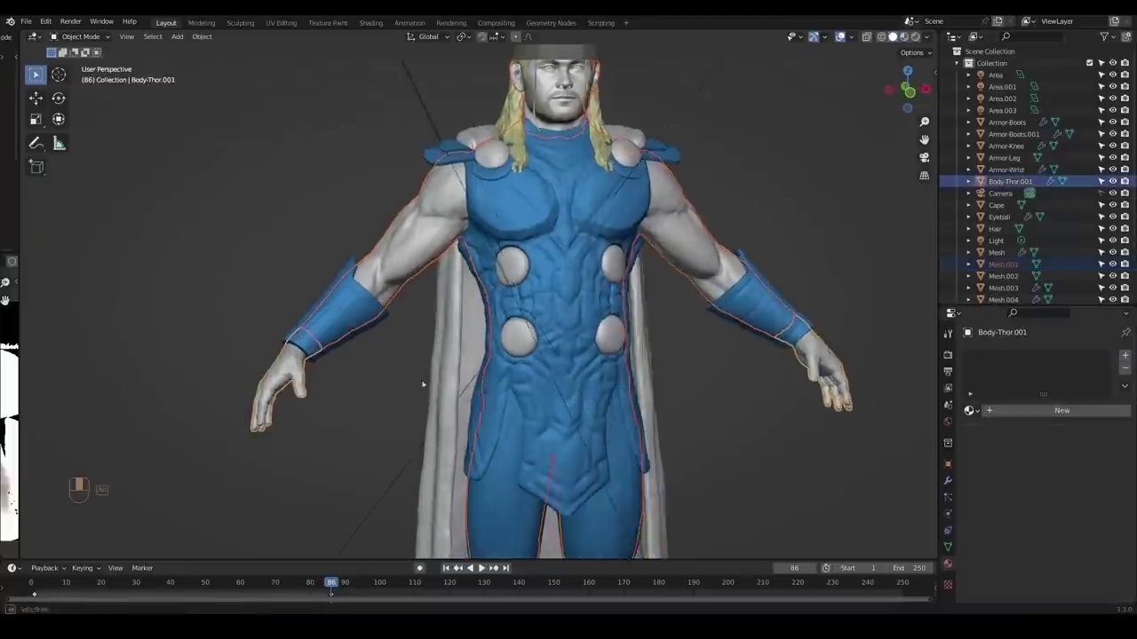
scroll(592, 269, down, 2)
key(shift+h)
scroll(592, 269, down, 2)
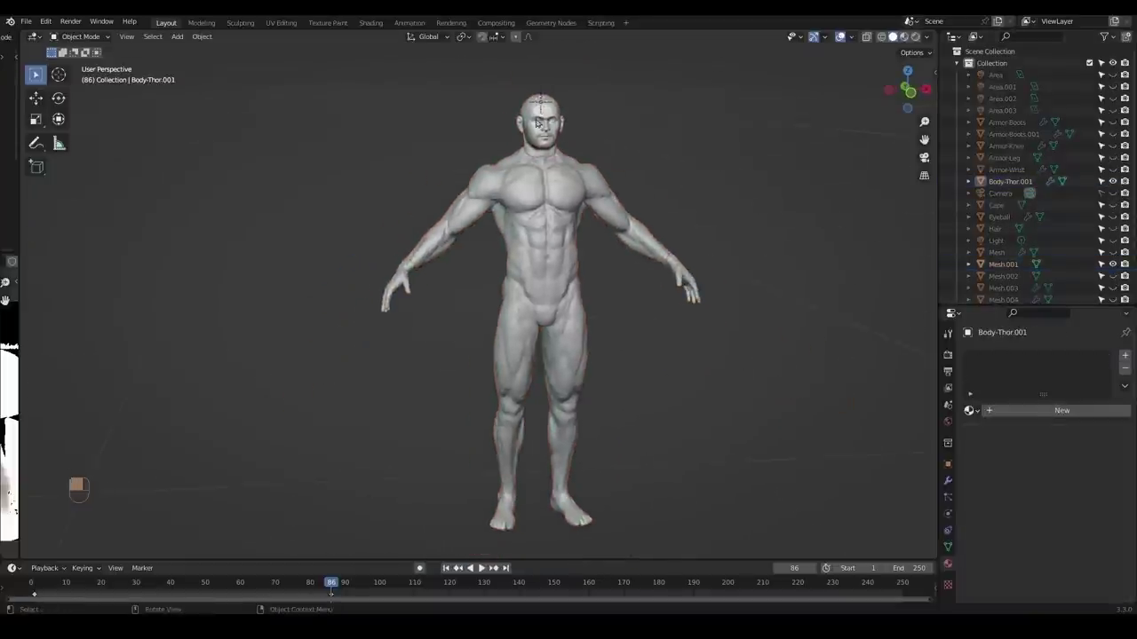
Enter Edit Mode on the hands, start a move and cancel it, then turn the view
key(Tab)
key(g)
key(Escape)
scroll(498, 347, up, 3)
scroll(497, 346, down, 1)
scroll(577, 329, down, 2)
middle_drag(629, 325, 653, 345)
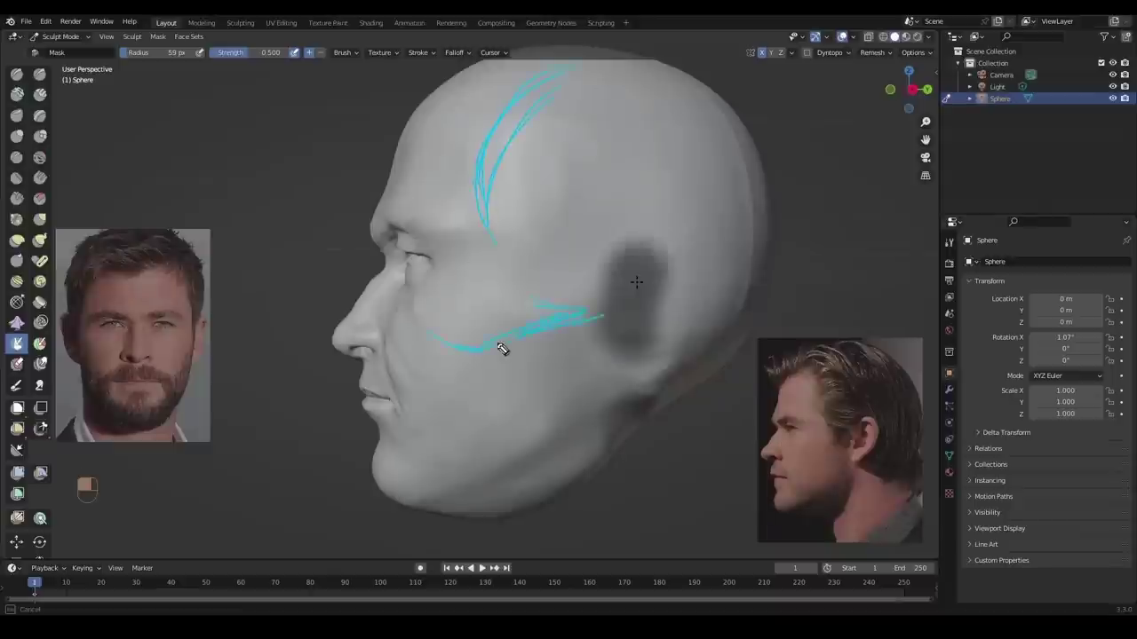
Draw cyan guide strokes on the back of the skull, jawline, cheek, chin and forehead
drag(740, 111, 756, 213)
drag(770, 228, 691, 295)
drag(573, 329, 577, 426)
drag(542, 321, 626, 297)
drag(546, 451, 440, 493)
drag(396, 178, 407, 233)
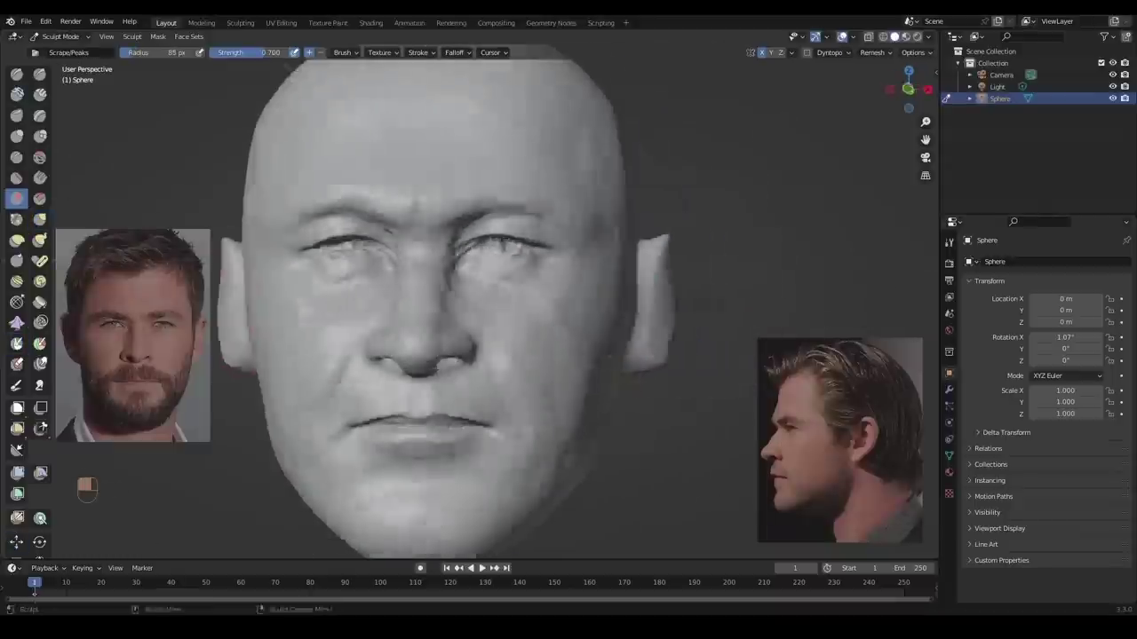
mouse_move(384, 324)
middle_down()
mouse_move(550, 266)
mouse_move(724, 325)
middle_up()
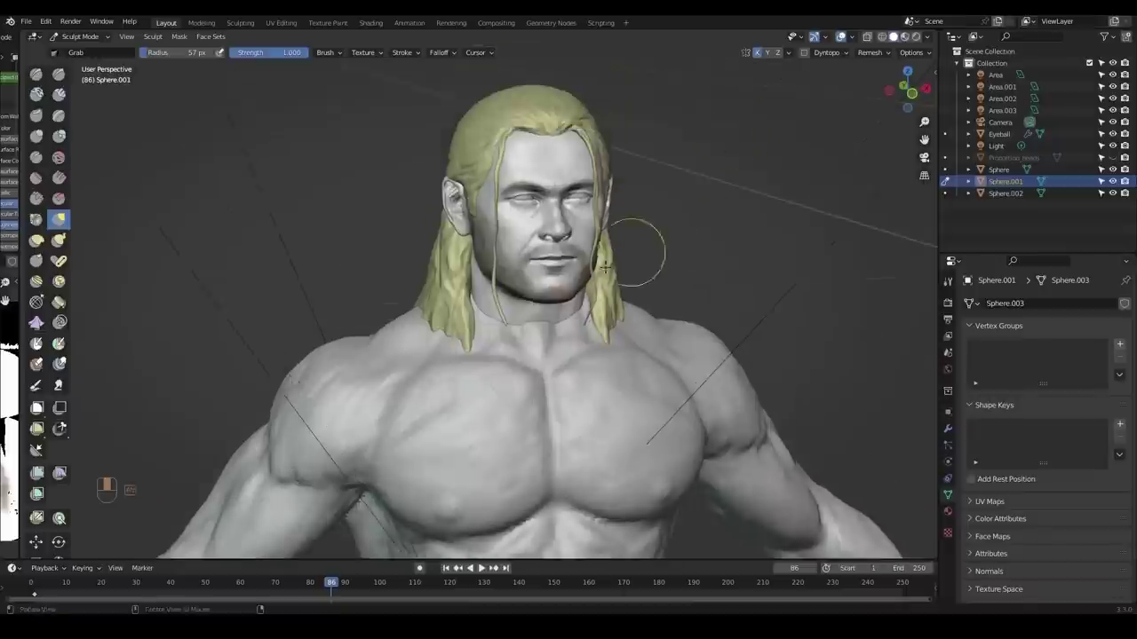
Orbit around the hair sculpt, body and axe head, then draw and undo a forearm mark
middle_drag(417, 293, 485, 338)
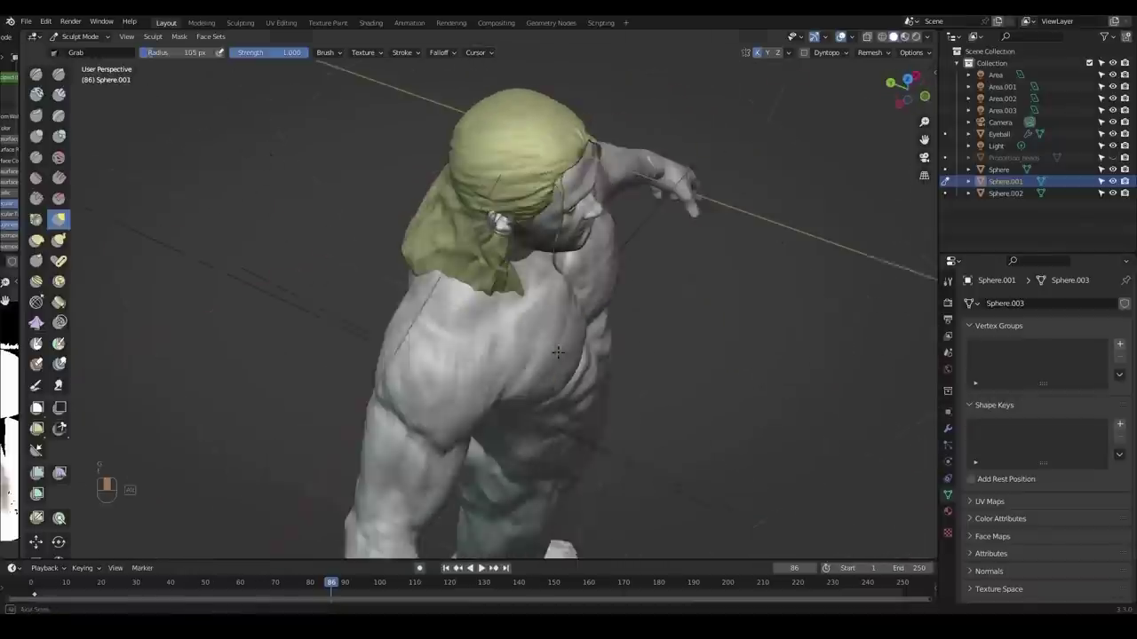
mouse_move(533, 300)
middle_down()
mouse_move(569, 293)
mouse_move(517, 337)
mouse_move(551, 325)
middle_up()
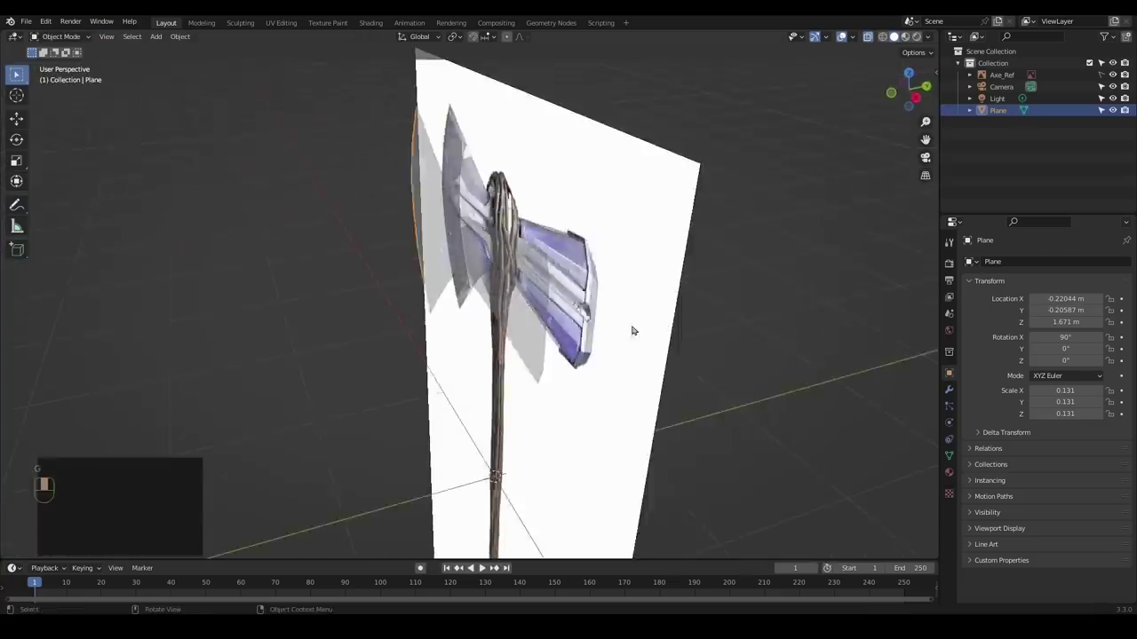
middle_drag(631, 329, 538, 241)
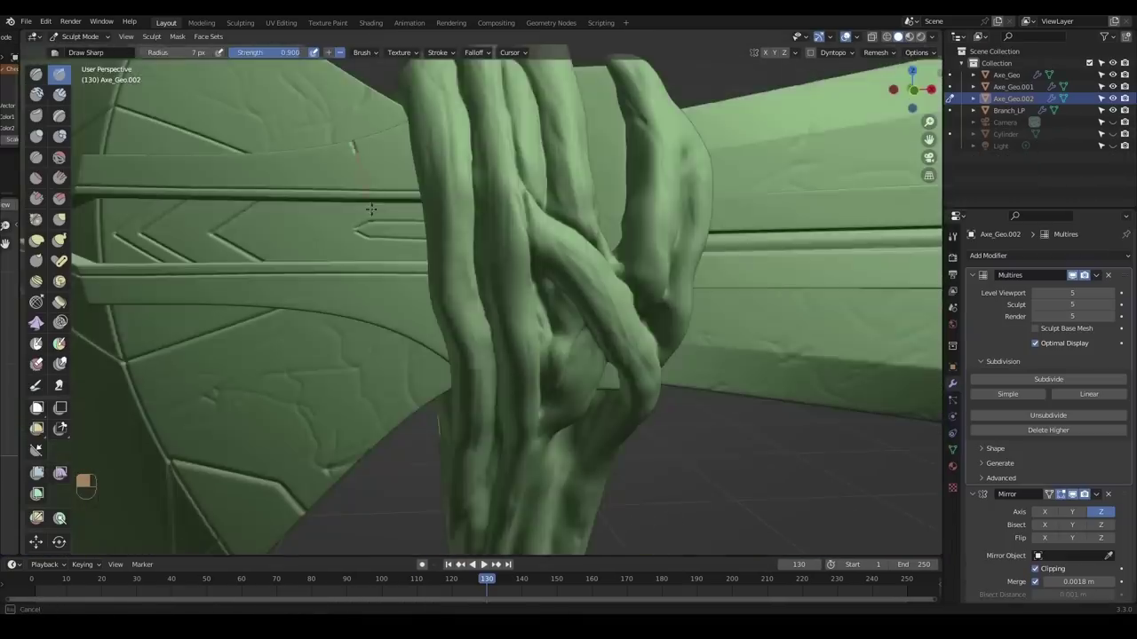
mouse_move(371, 209)
middle_down()
mouse_move(426, 266)
mouse_move(613, 359)
middle_up()
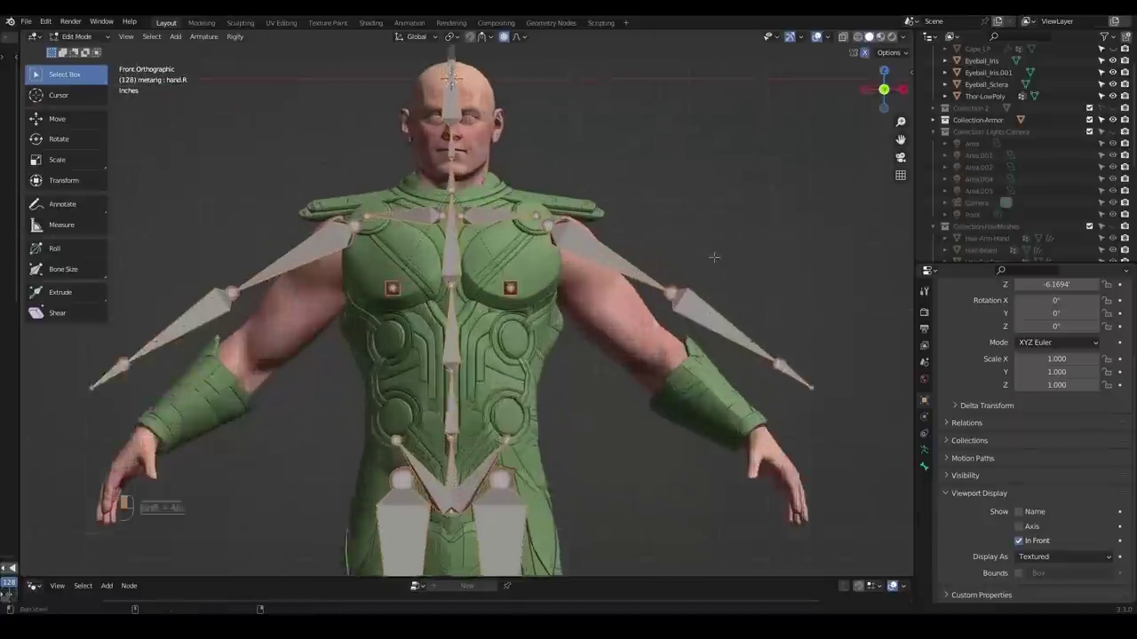
drag(582, 327, 533, 377)
scroll(633, 349, down, 5)
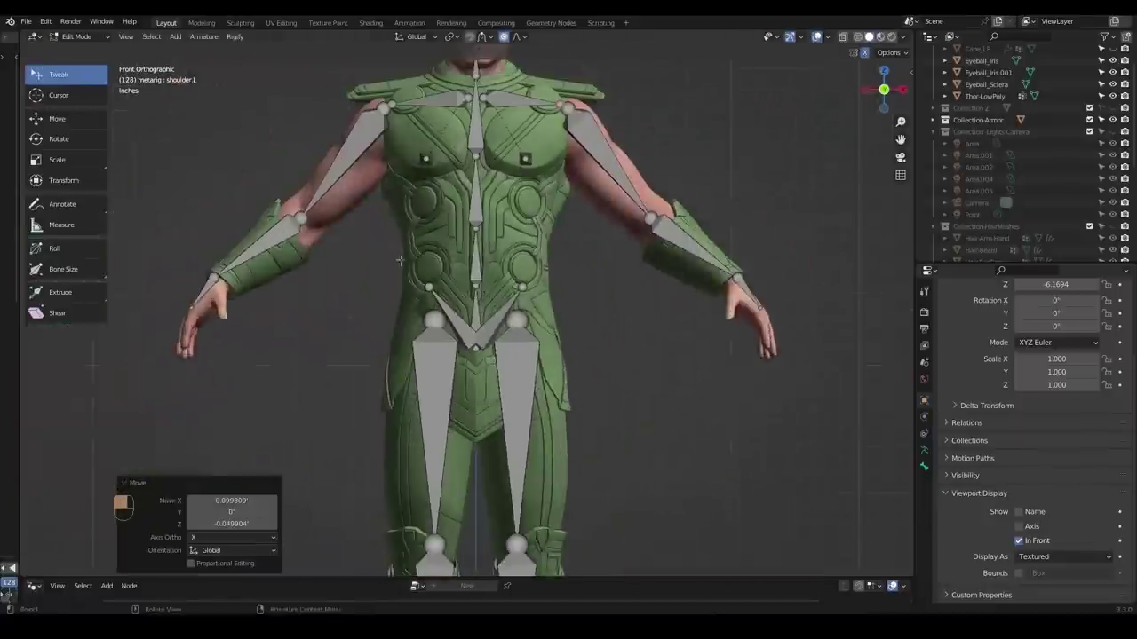
key(ctrl+z)
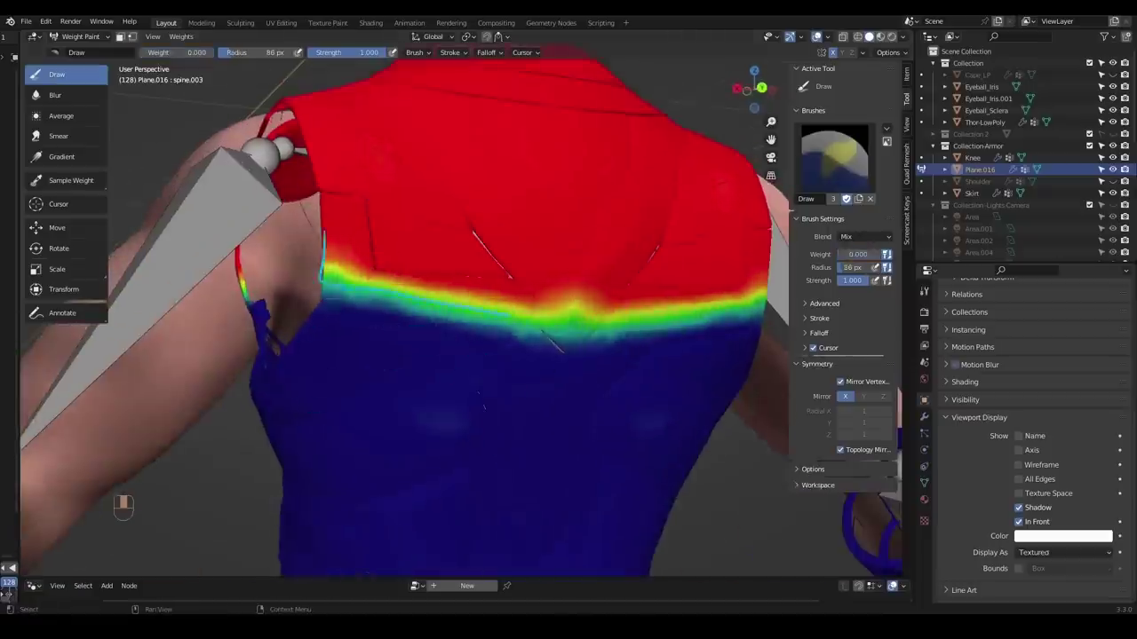
Switch the torso weight painting to smearing, then rename the top Thor pixel layer
mouse_move(511, 351)
middle_down()
mouse_move(483, 355)
mouse_move(542, 266)
mouse_move(482, 284)
middle_up()
key(shift+space)
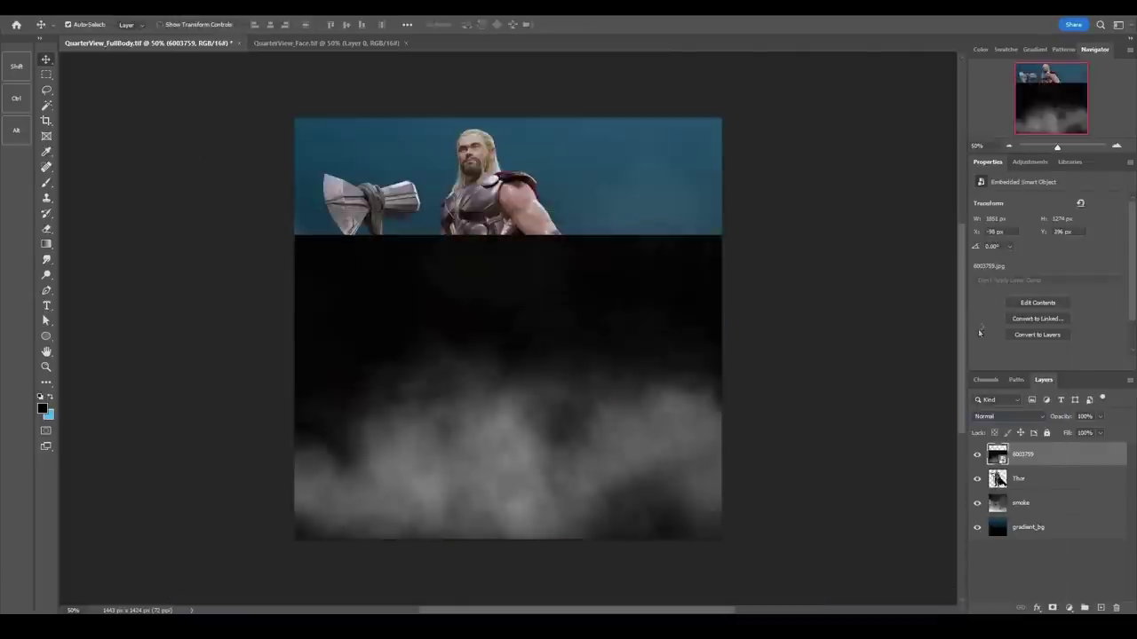
right_click(1034, 491)
double_click(1027, 453)
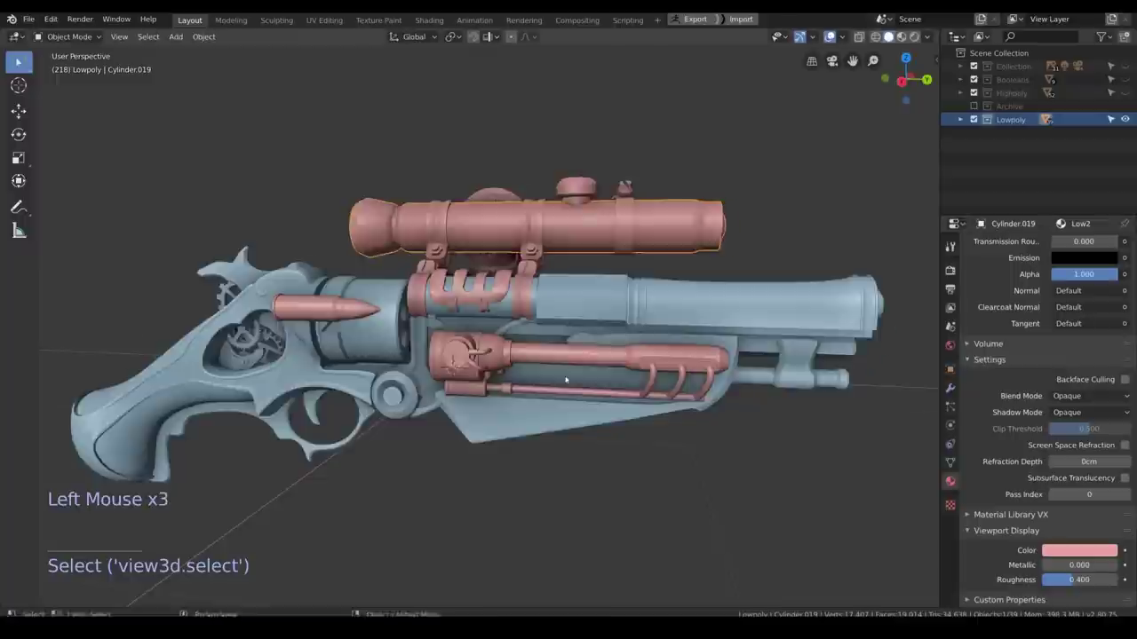
Scroll the steampunk gun course page past Instructor Info and Course Info to Course Curriculum
middle_drag(497, 355, 142, 356)
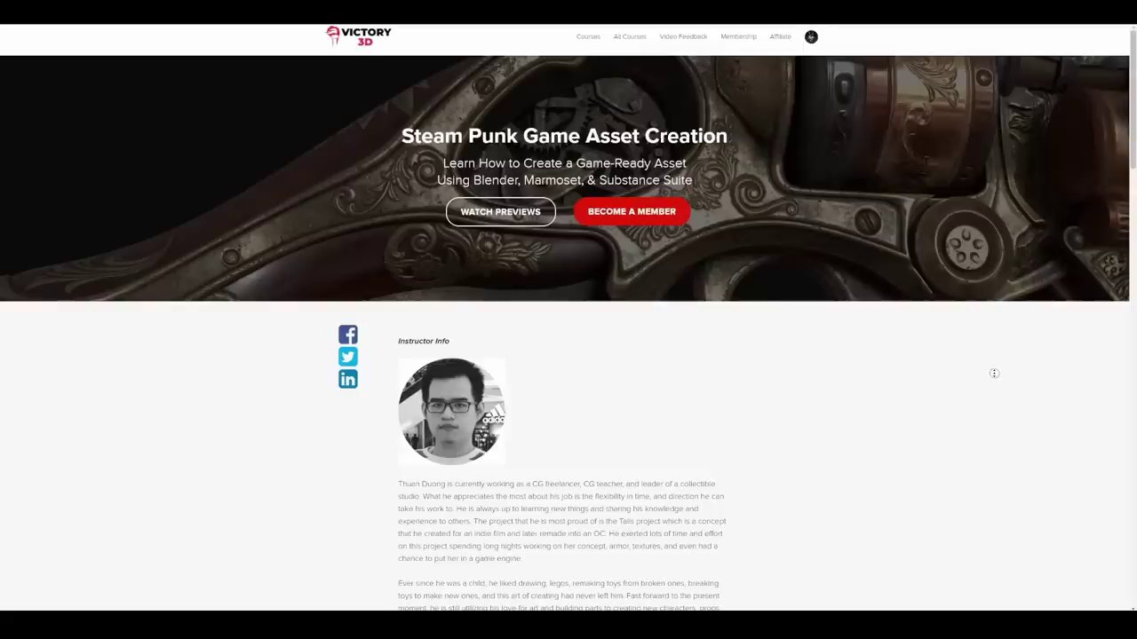
scroll(994, 373, down, 2)
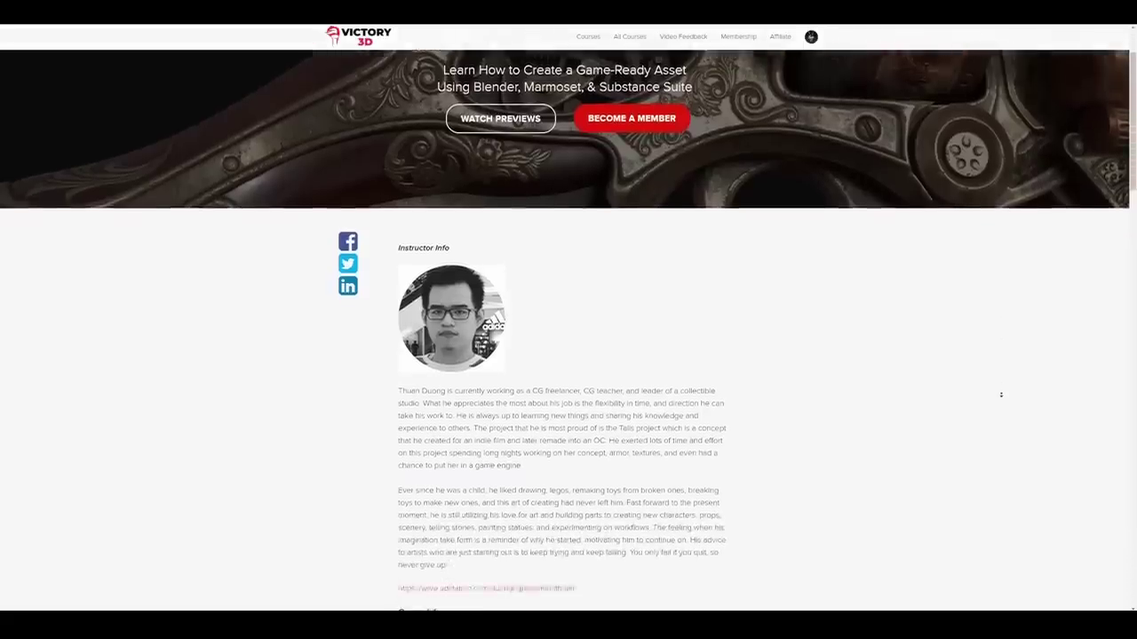
scroll(1001, 394, down, 2)
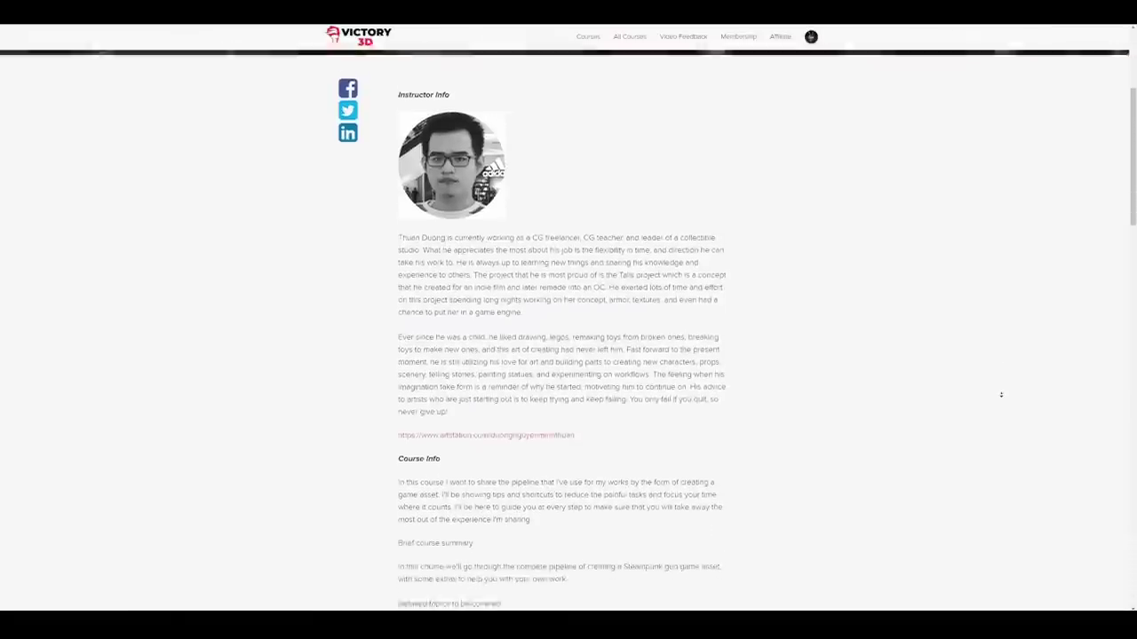
scroll(1001, 395, down, 2)
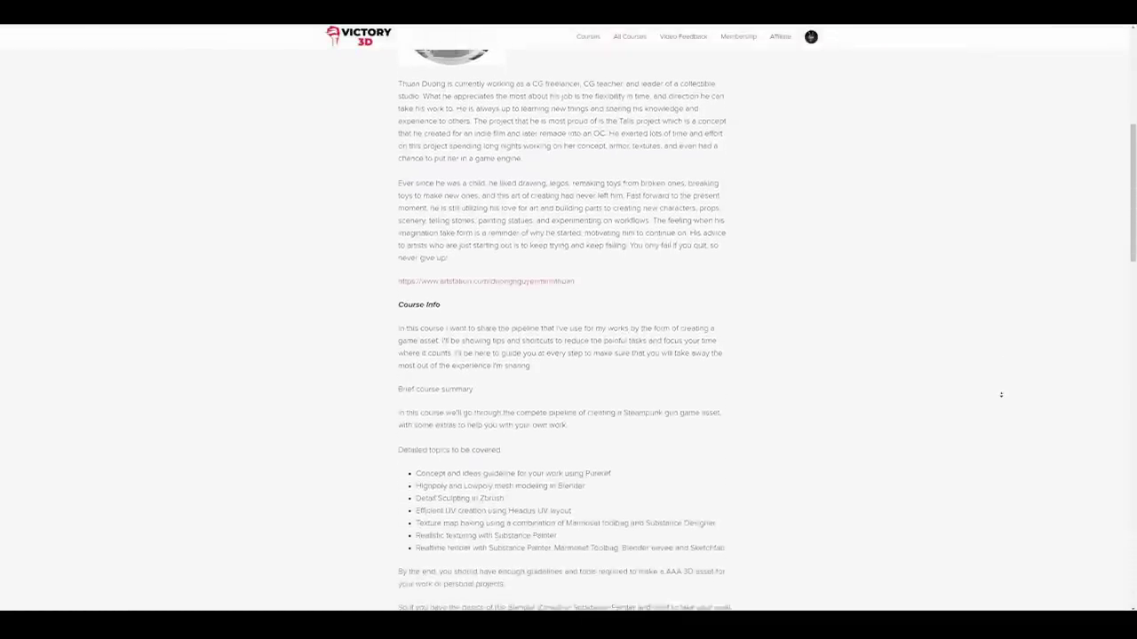
scroll(1001, 395, down, 2)
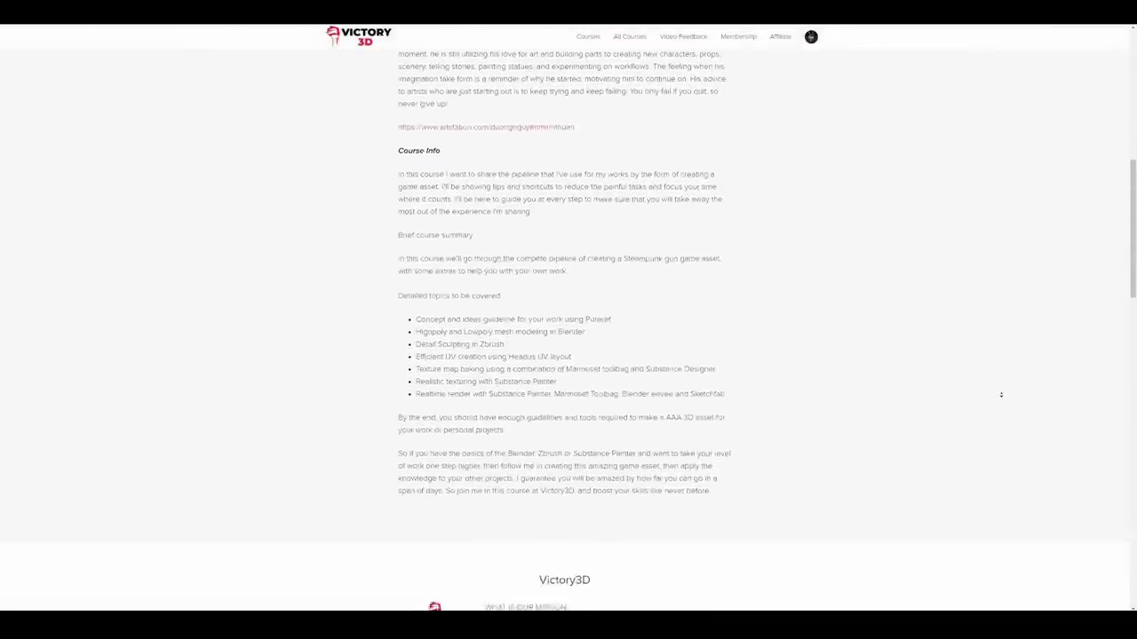
scroll(1001, 394, down, 2)
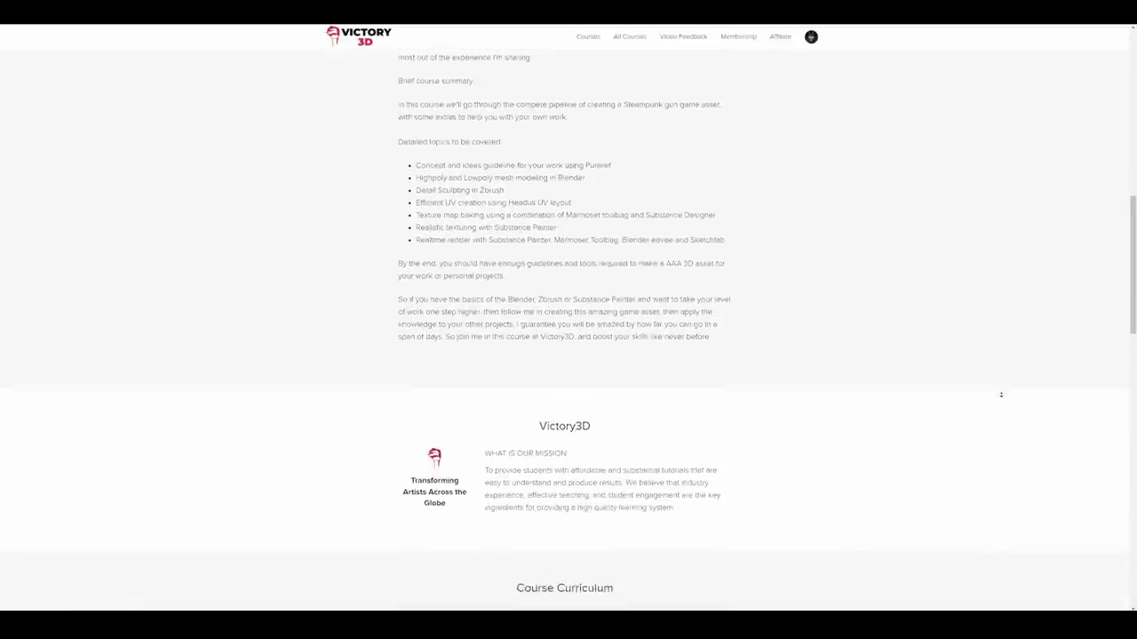
scroll(1000, 394, down, 2)
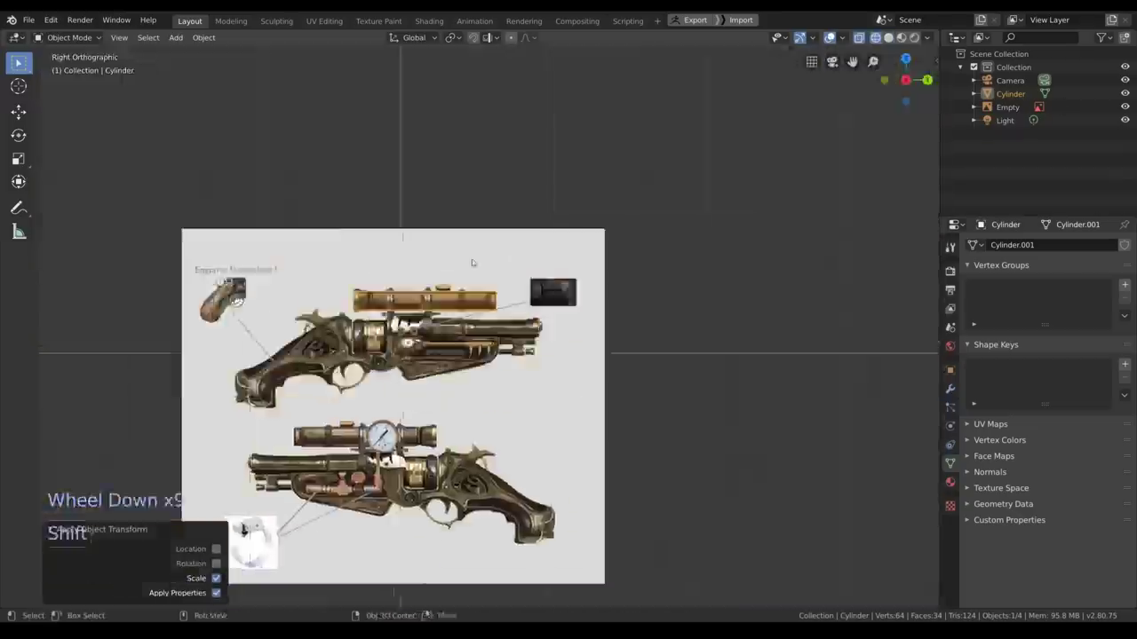
Add a countersunk hex bolt and orbit and zoom in on its head
scroll(448, 278, up, 5)
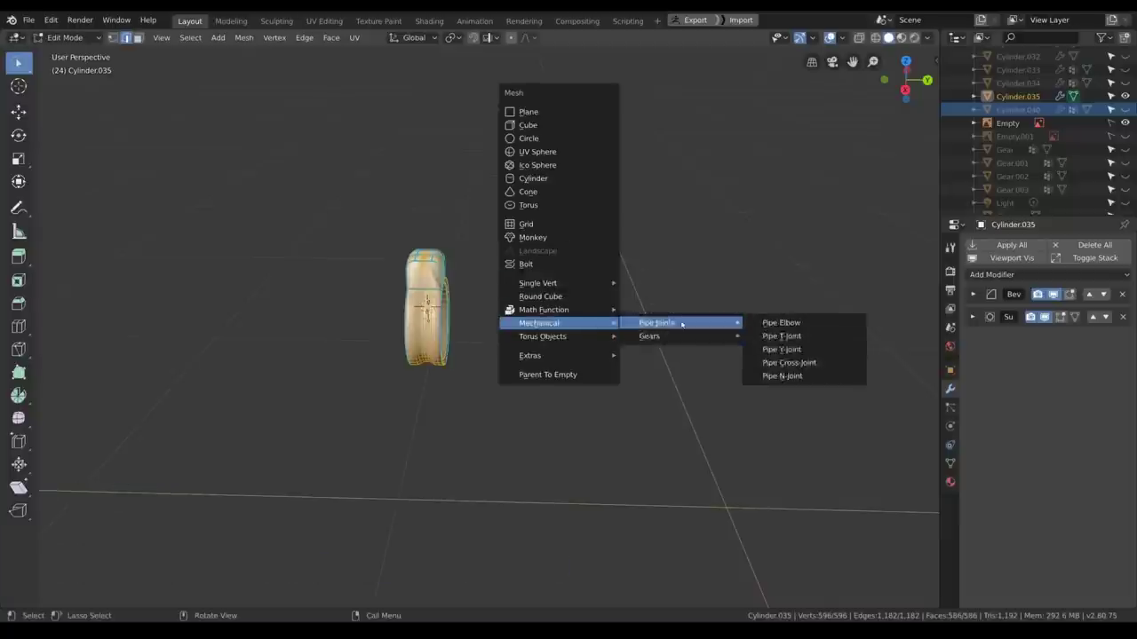
click(526, 264)
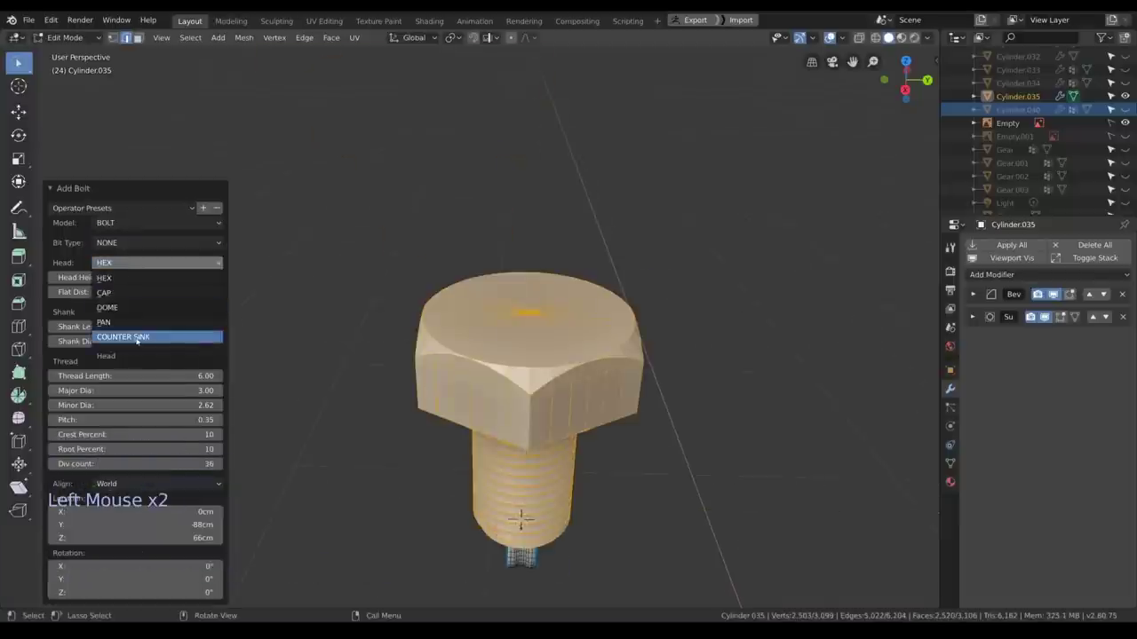
middle_drag(471, 337, 357, 332)
scroll(357, 332, up, 6)
scroll(357, 332, down, 4)
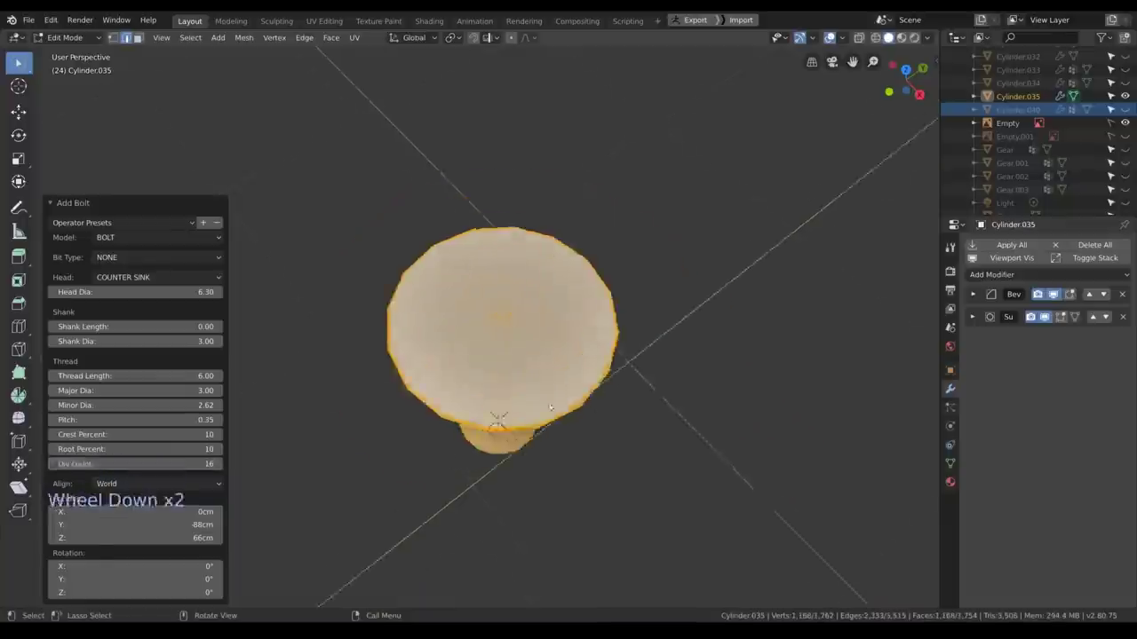
middle_drag(555, 377, 542, 355)
scroll(542, 356, up, 6)
shift+scroll(542, 355, down, 1)
mouse_move(542, 355)
shift+middle_down()
mouse_move(536, 346)
mouse_move(535, 356)
shift+middle_up()
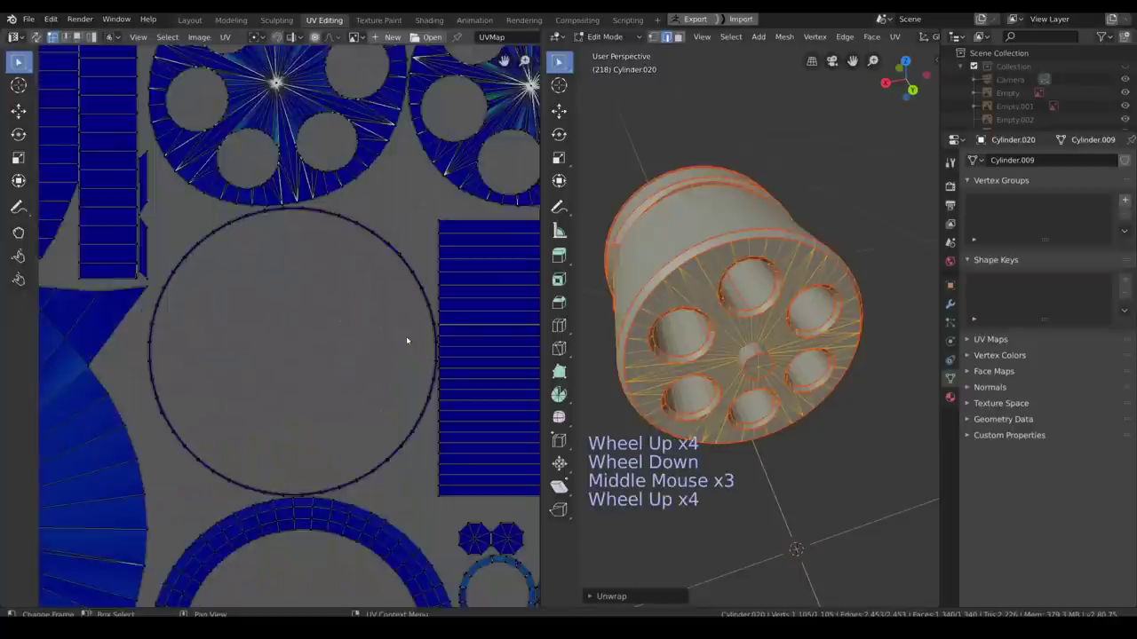
Pan and zoom over the revolver cylinder's UV islands to the large circle
scroll(407, 340, down, 4)
middle_drag(407, 340, 326, 302)
scroll(355, 320, up, 7)
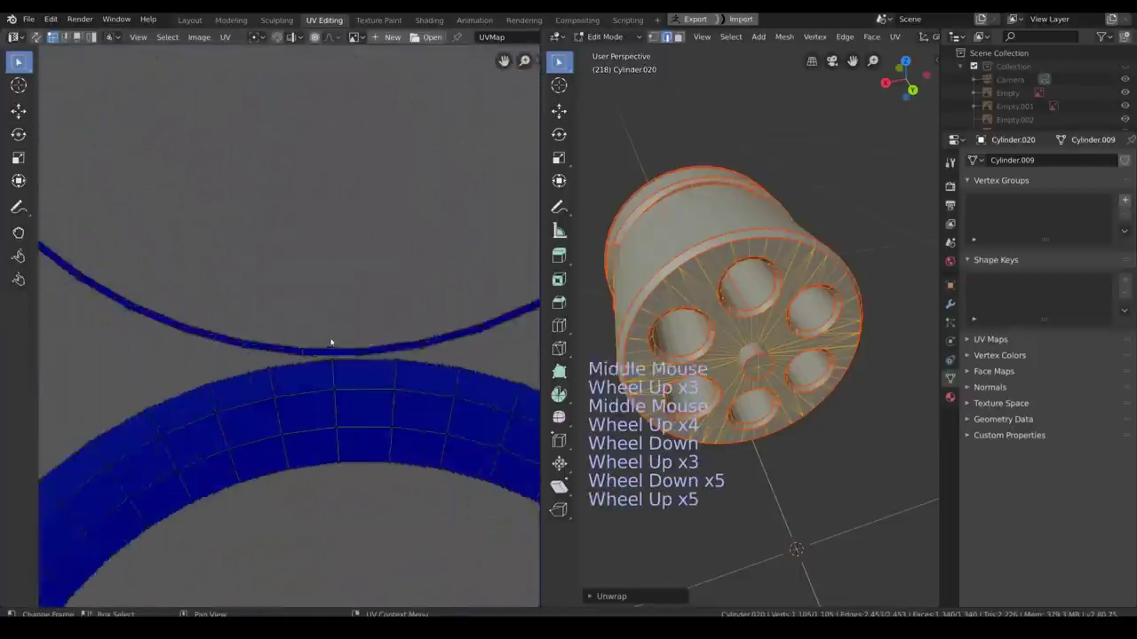
scroll(336, 341, down, 6)
Orbit the cylinder in 3D, then switch UV selection to Edge mode
scroll(396, 299, up, 4)
middle_drag(335, 340, 376, 228)
middle_drag(755, 355, 710, 337)
scroll(711, 337, up, 1)
scroll(303, 242, down, 6)
scroll(304, 242, up, 3)
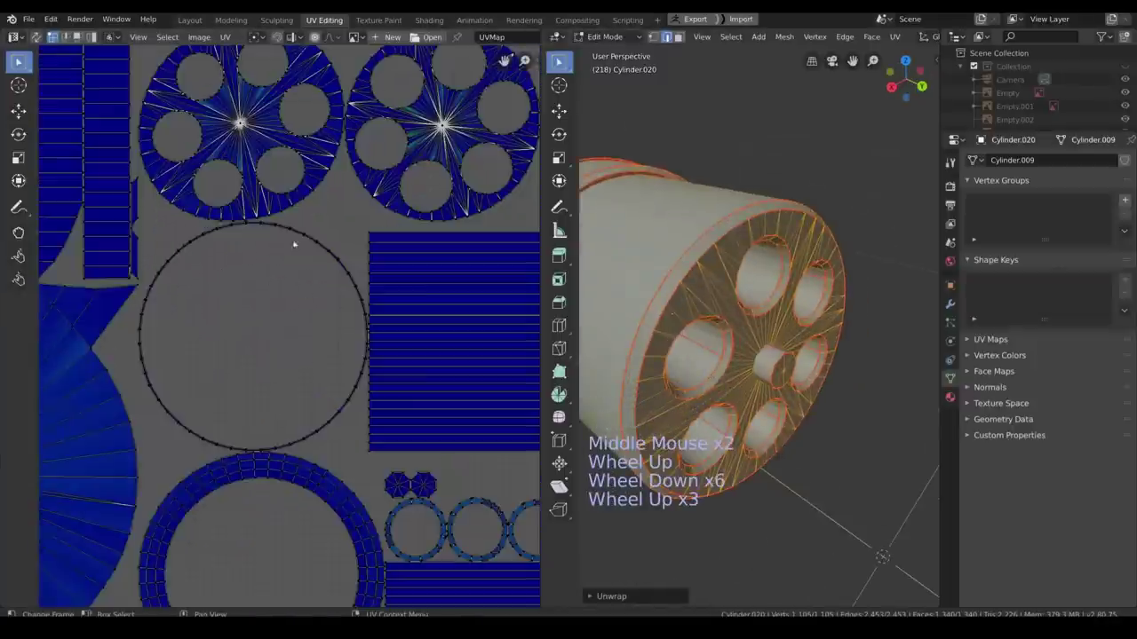
scroll(214, 119, down, 1)
scroll(213, 119, up, 4)
middle_drag(214, 119, 183, 246)
scroll(182, 246, up, 1)
click(65, 36)
scroll(250, 195, up, 2)
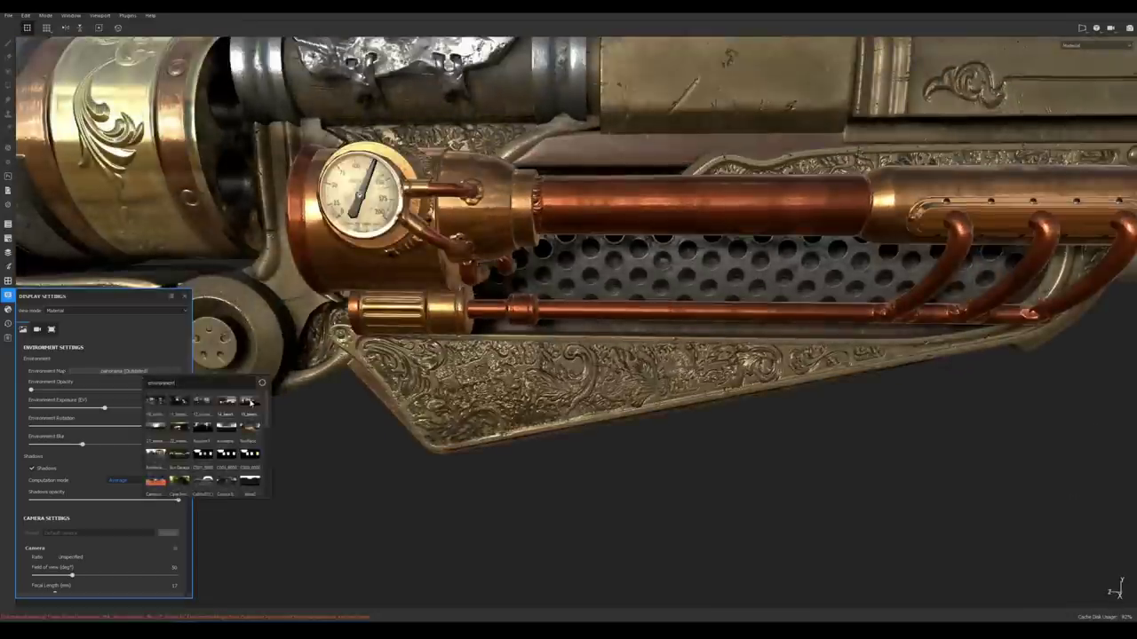
Apply a new HDR environment map to the steampunk gun and orbit around it
click(251, 404)
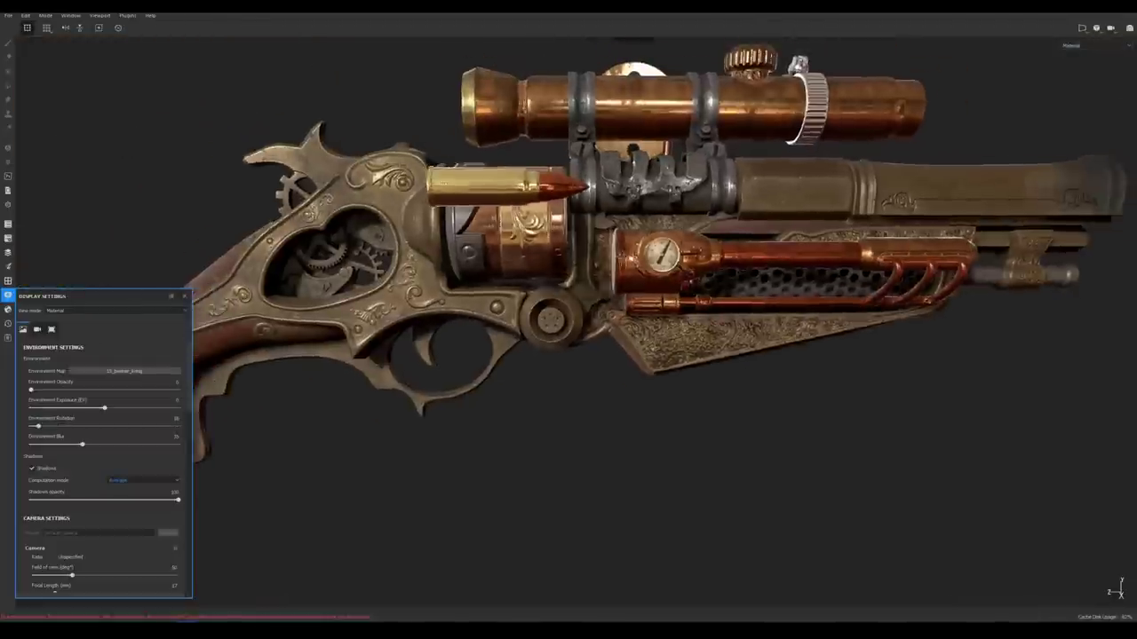
alt+drag(611, 265, 639, 143)
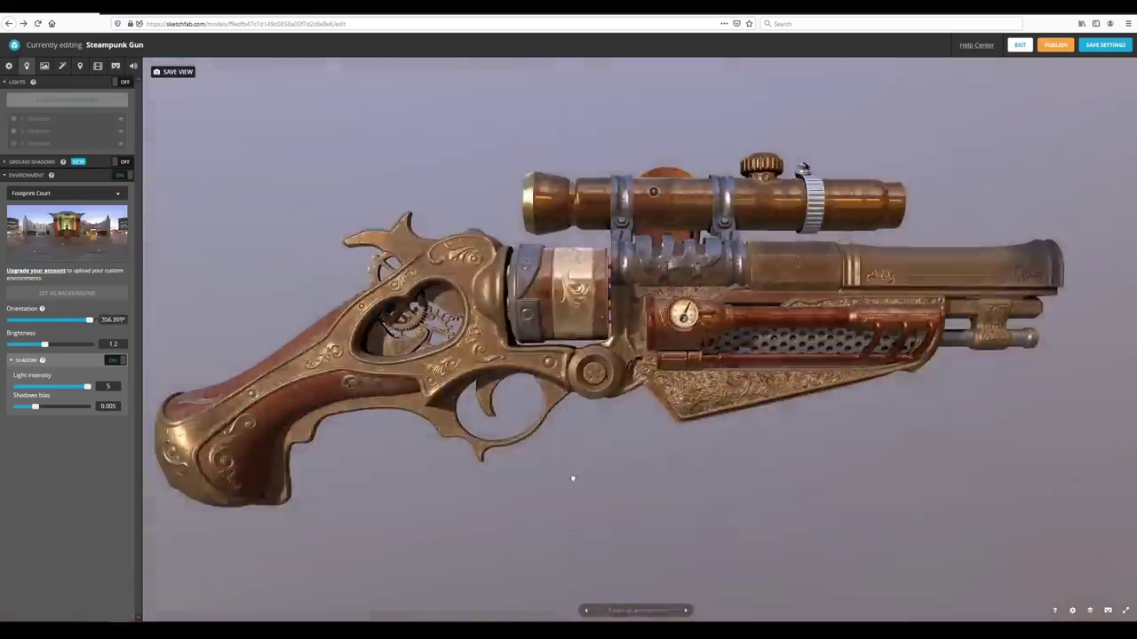
Rotate the Footprint Court environment's orientation and switch the scene Lights on
drag(573, 479, 393, 461)
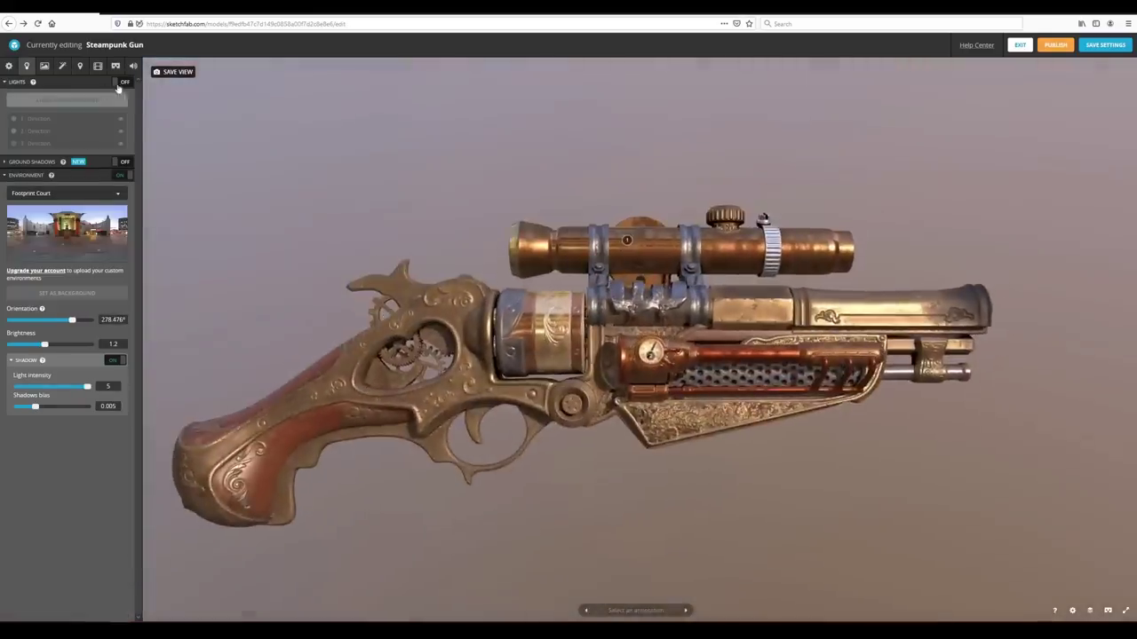
click(123, 83)
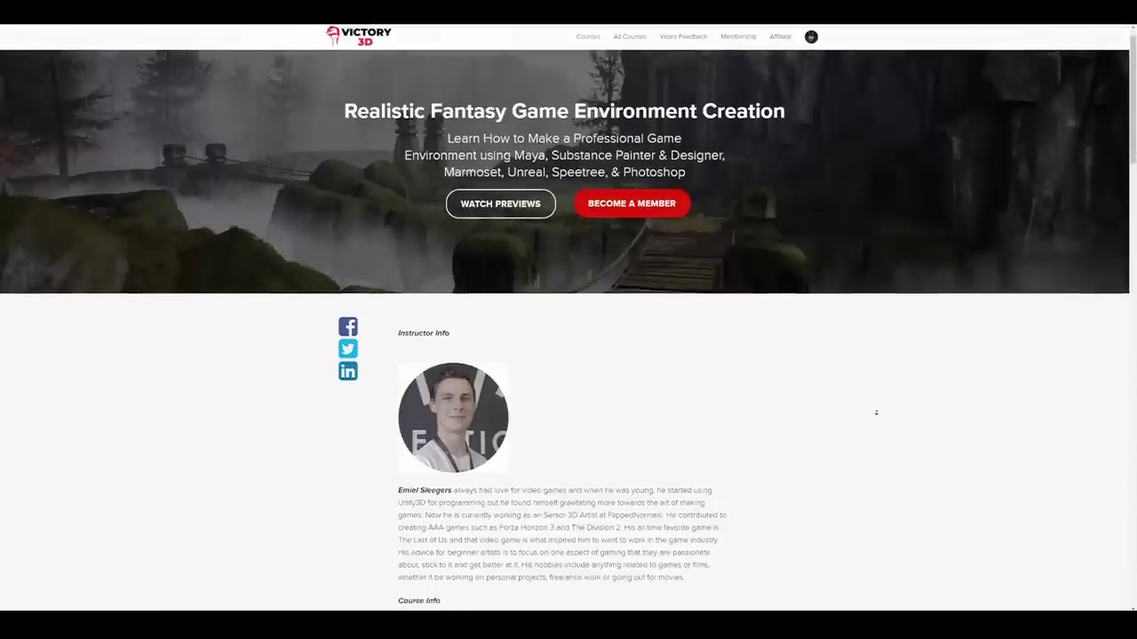
Select the camera actor, tweak lighting and texture offset, and assign the Oak_Live_Cluster_small_fresh material
scroll(876, 412, down, 3)
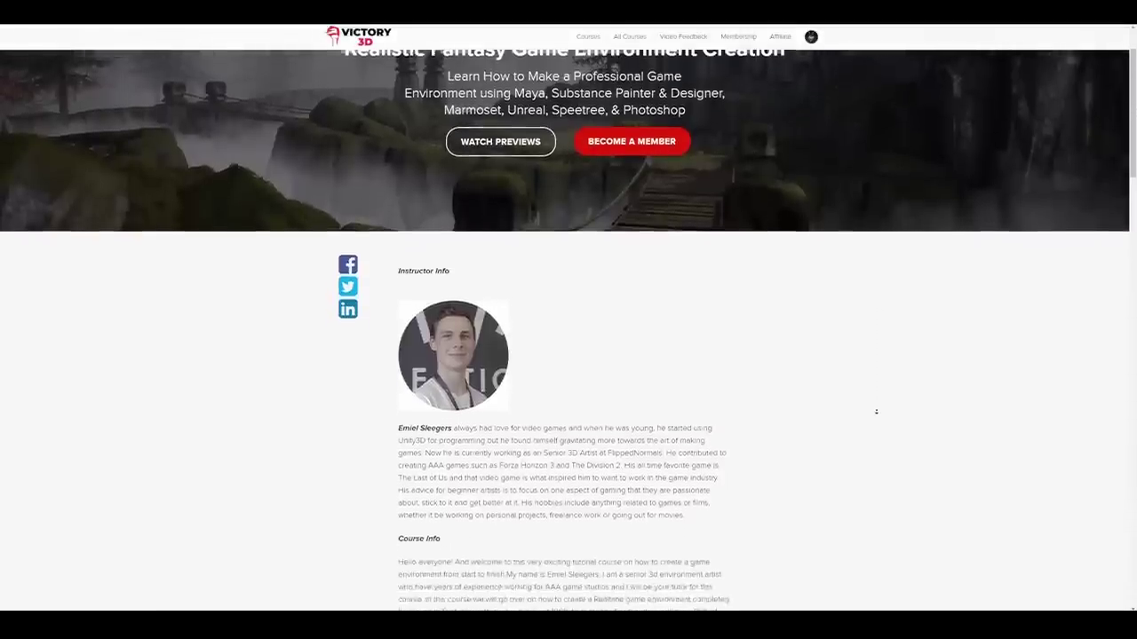
scroll(876, 412, down, 3)
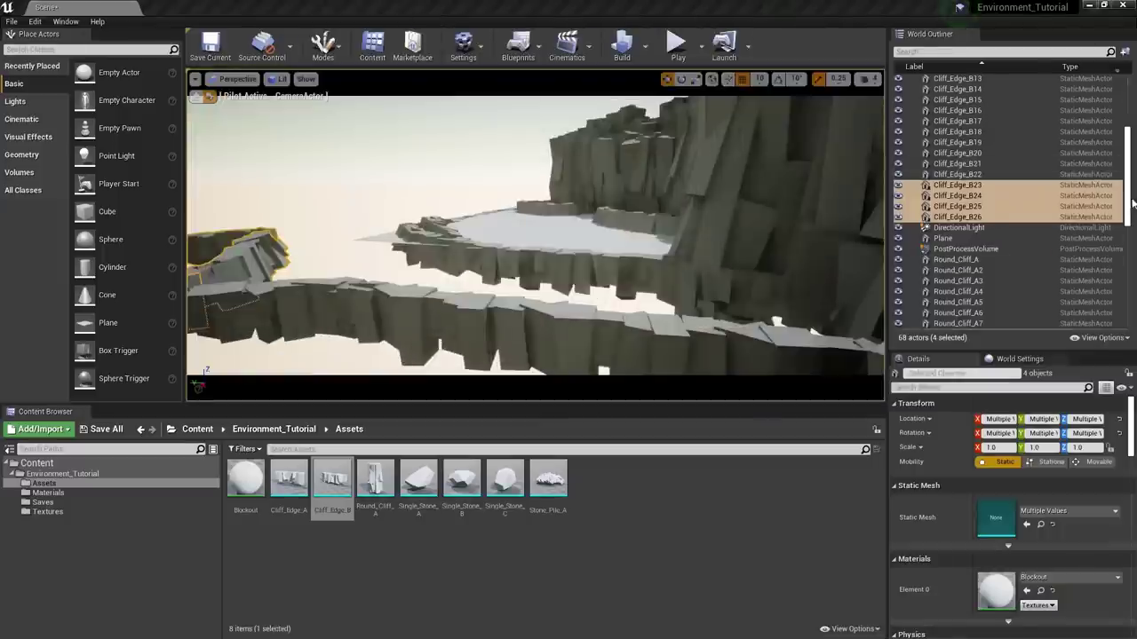
drag(1130, 203, 1129, 133)
click(955, 99)
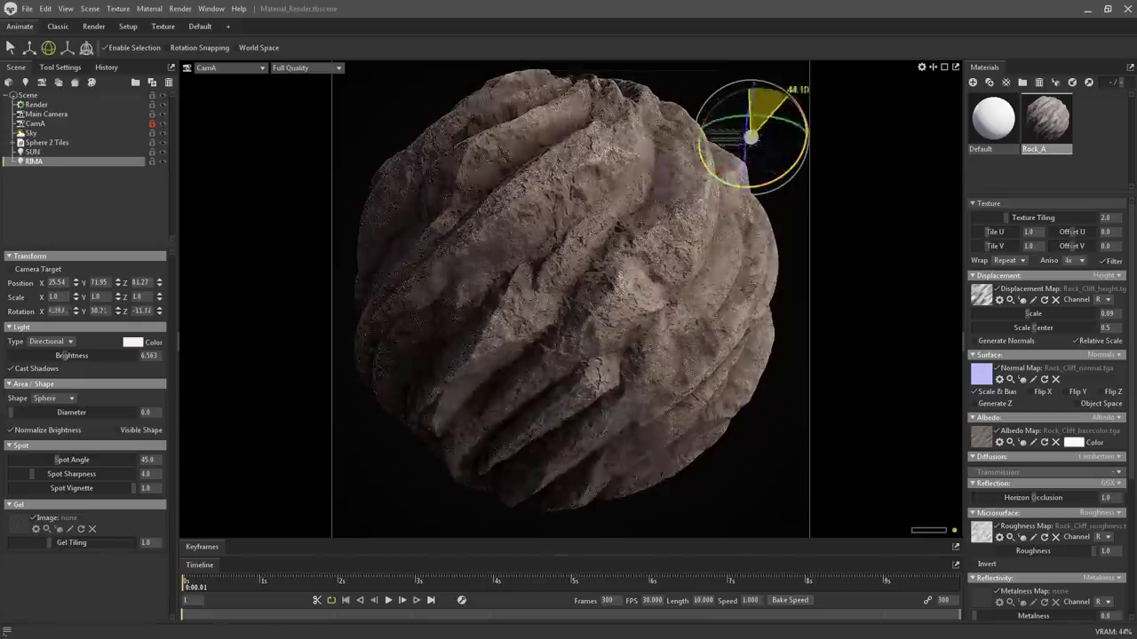
drag(750, 136, 771, 135)
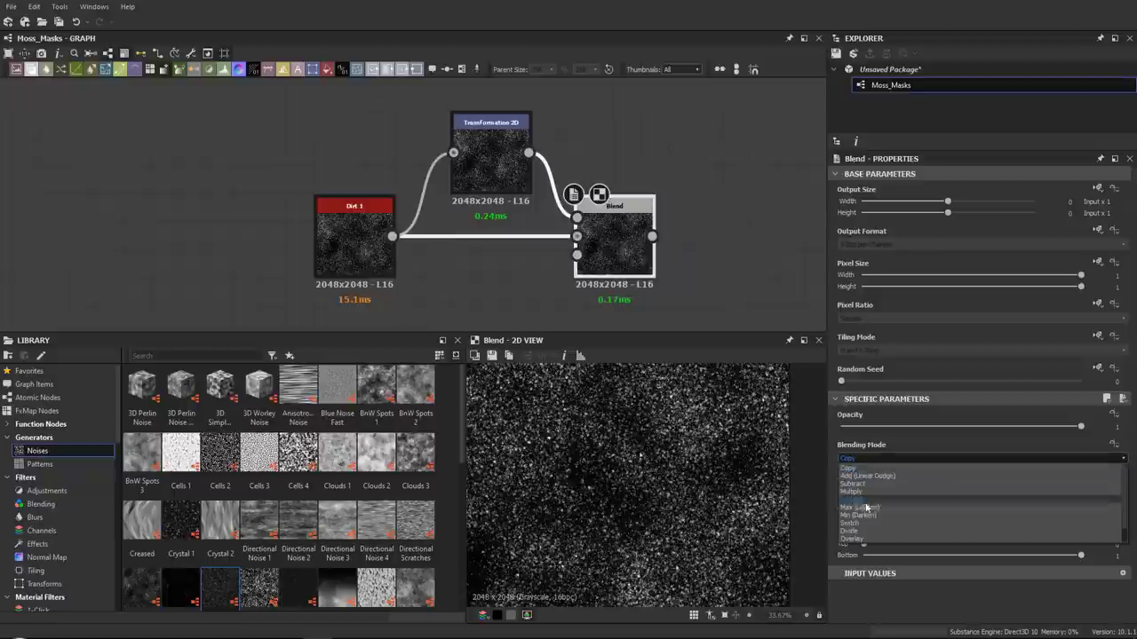
click(491, 151)
drag(613, 484, 626, 480)
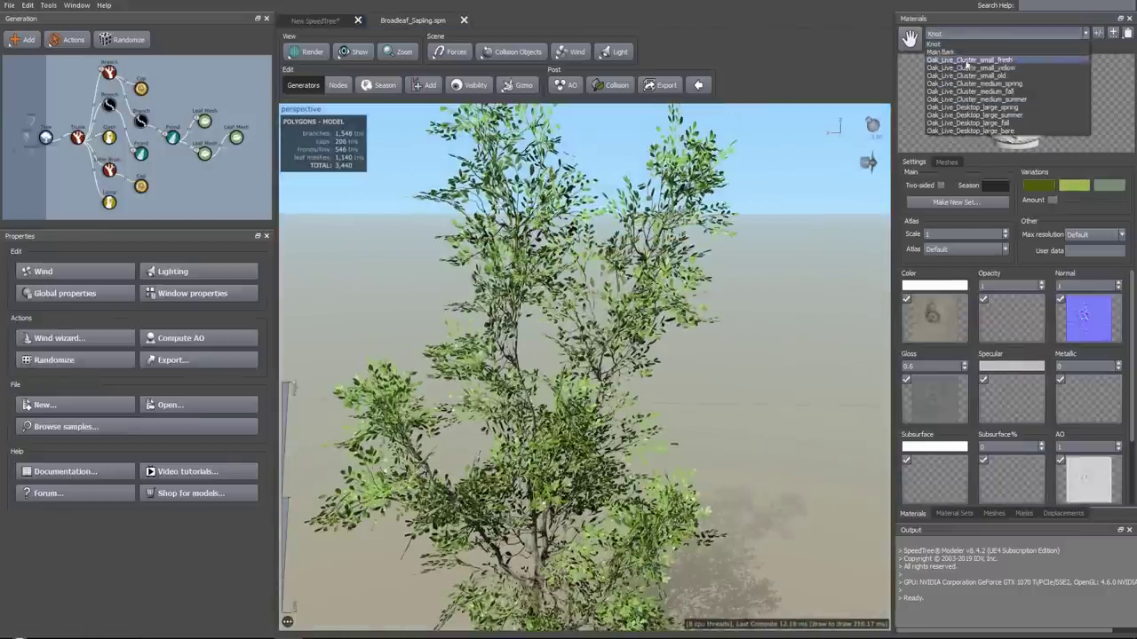
click(967, 61)
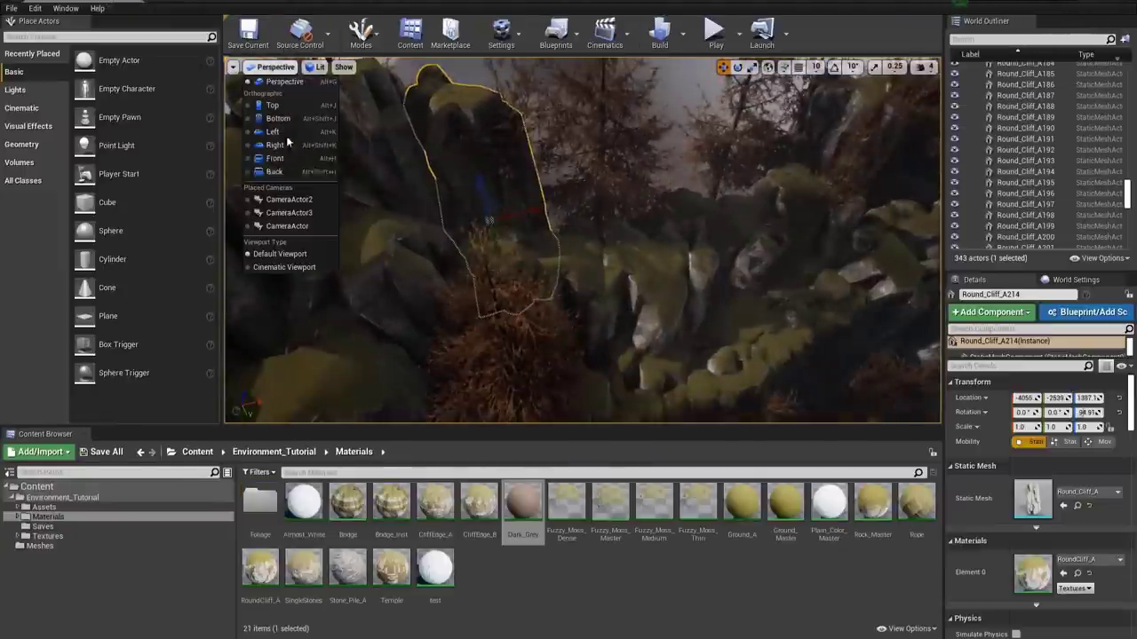
View the temple through CameraActor2, select Round_Cliff_A214, then pilot CameraActor3 and CameraActor2
click(293, 182)
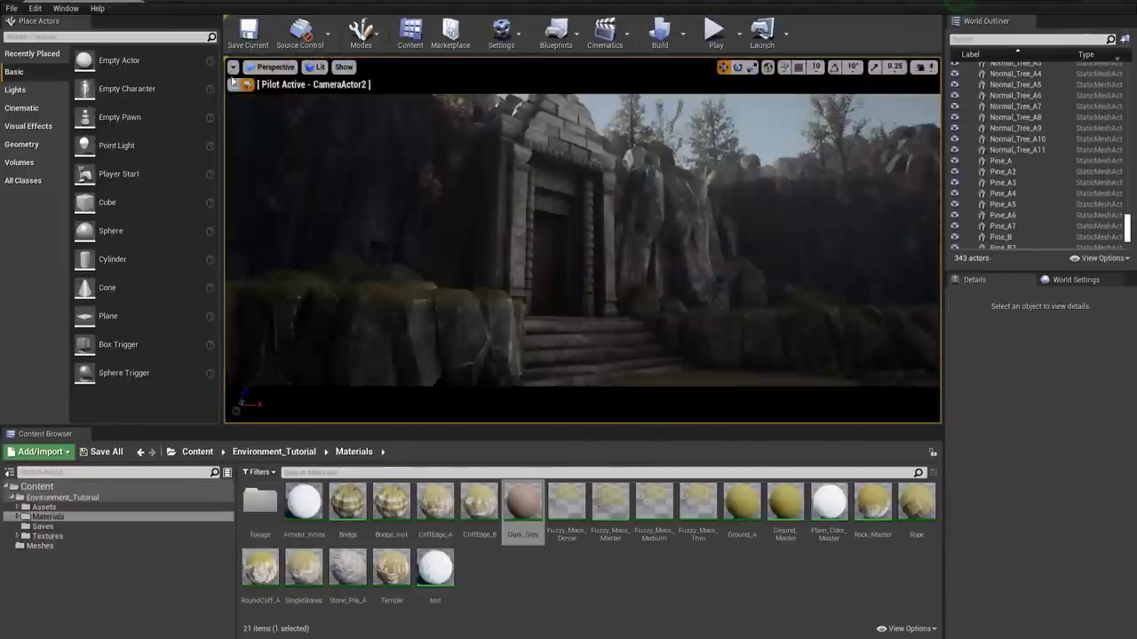
click(232, 84)
click(620, 324)
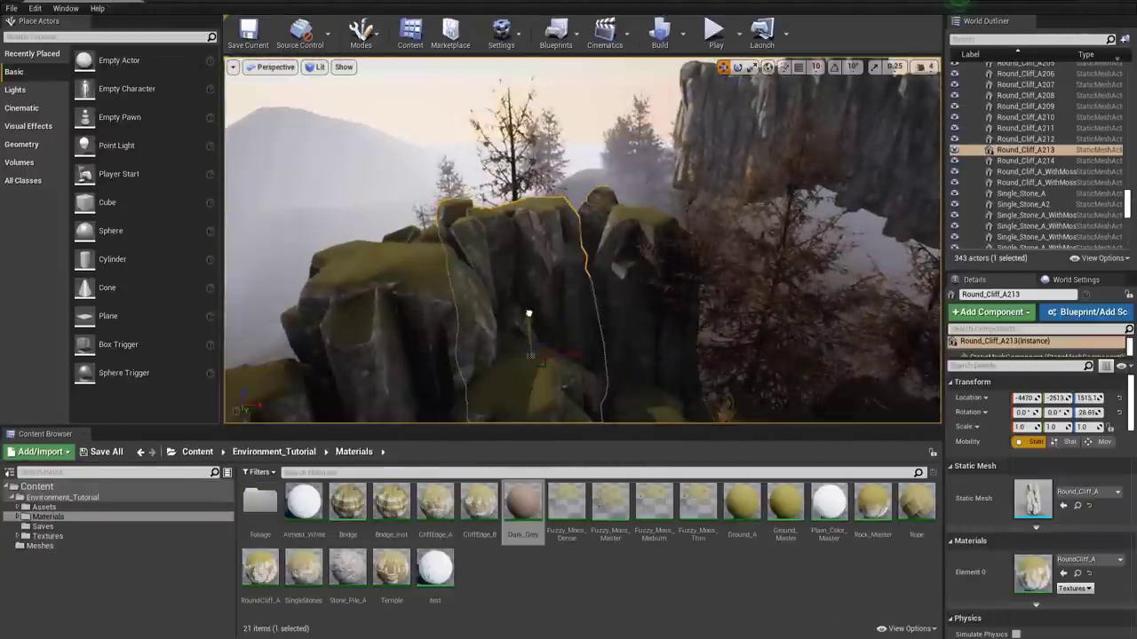
right_drag(524, 300, 479, 302)
click(275, 67)
click(302, 218)
click(287, 199)
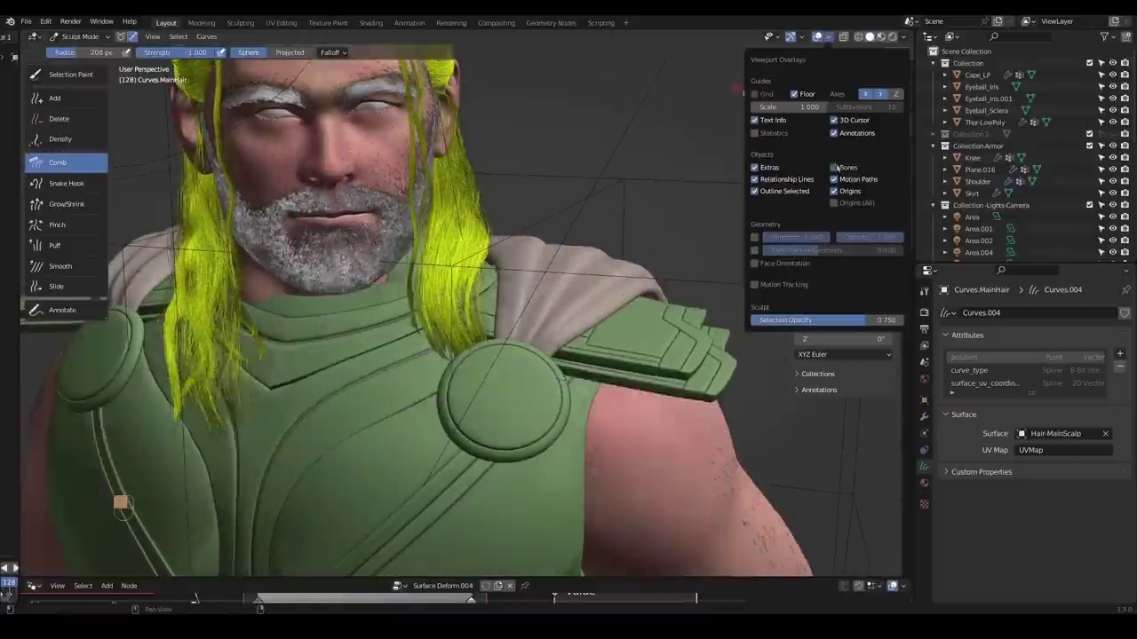
Scroll the Victory3D homepage down to the Environment Creation and Asset Creation rows
middle_drag(533, 266, 492, 298)
middle_drag(487, 239, 382, 249)
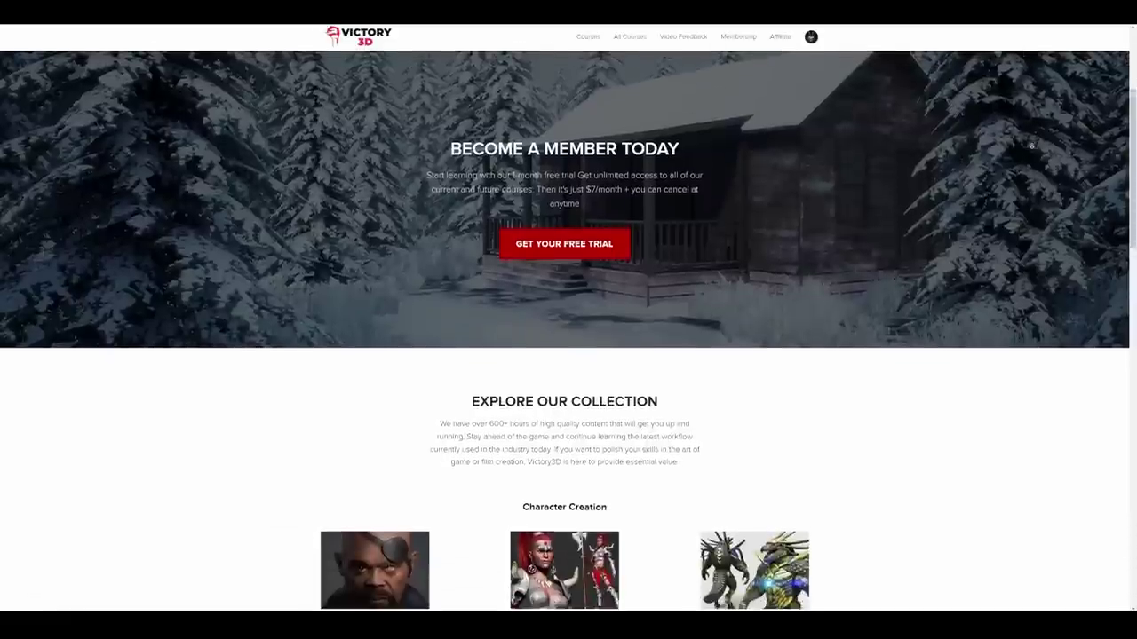
scroll(1031, 145, down, 3)
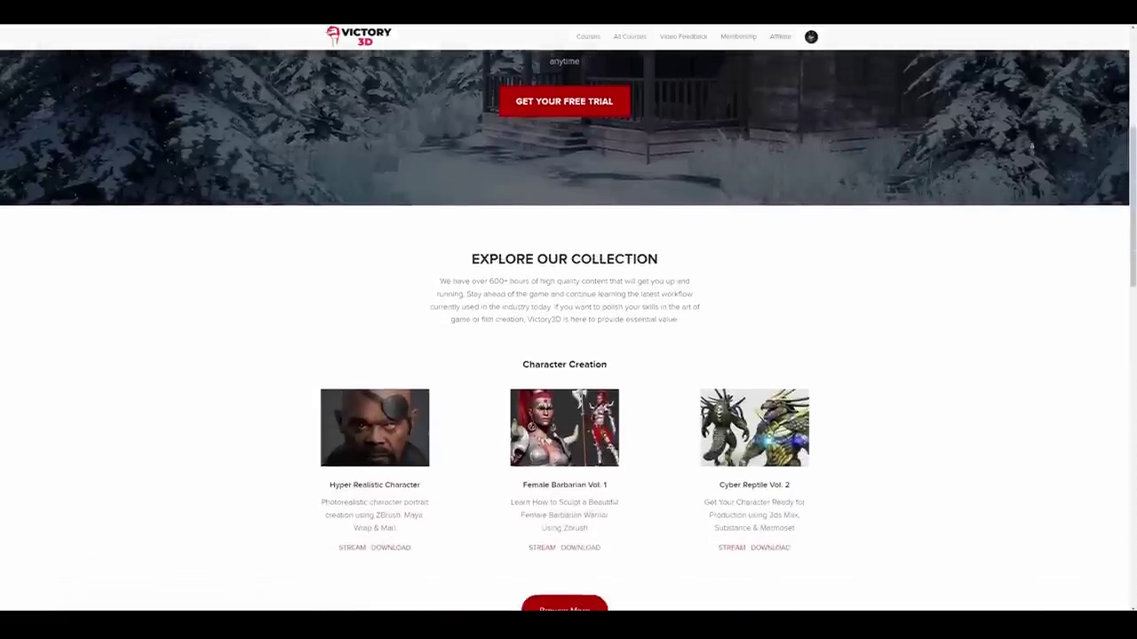
scroll(1031, 145, down, 3)
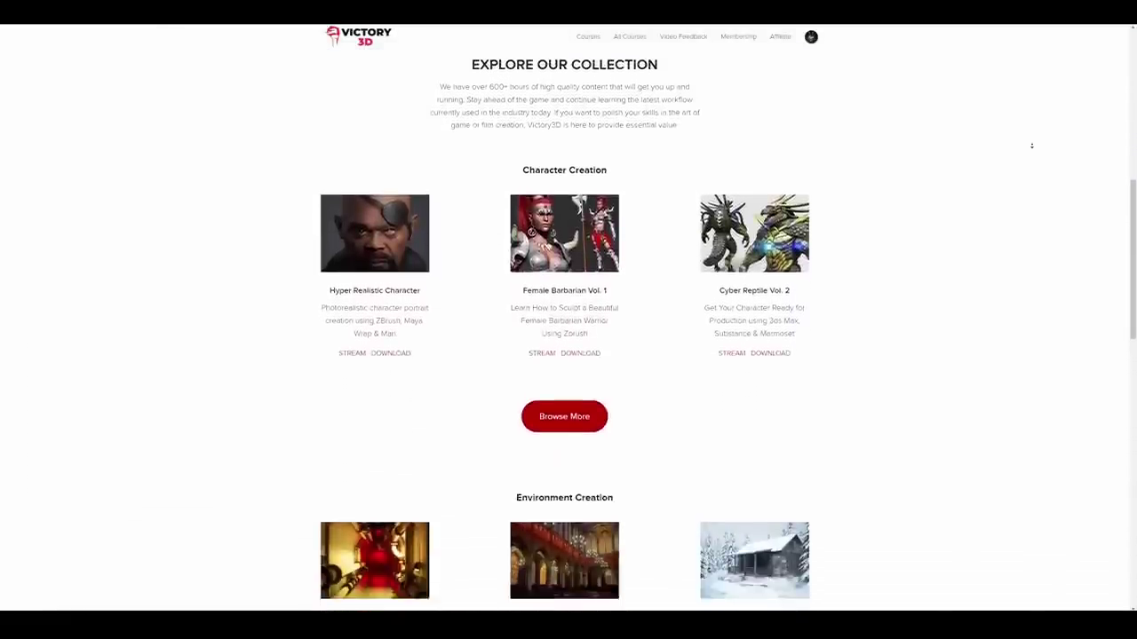
scroll(1031, 145, down, 3)
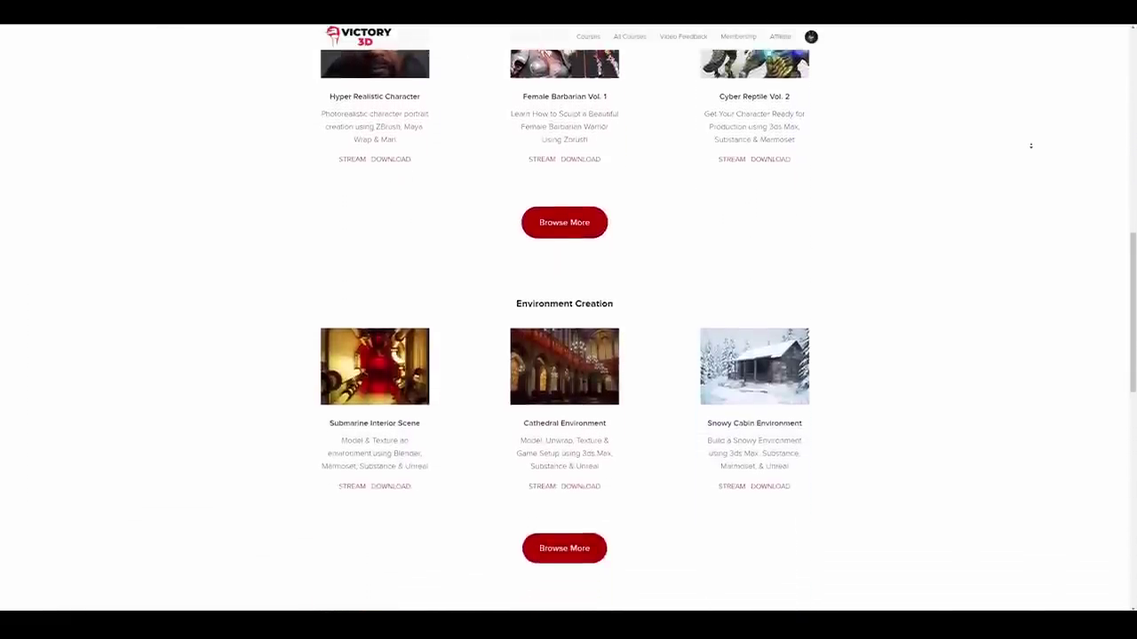
scroll(1030, 145, down, 3)
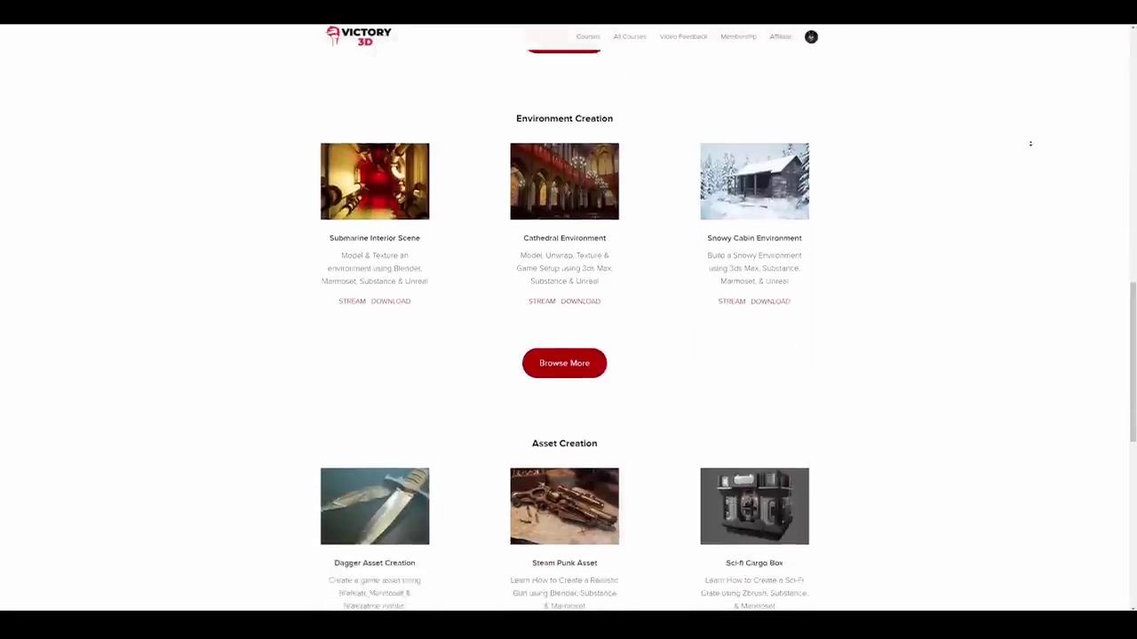
scroll(1030, 144, down, 1)
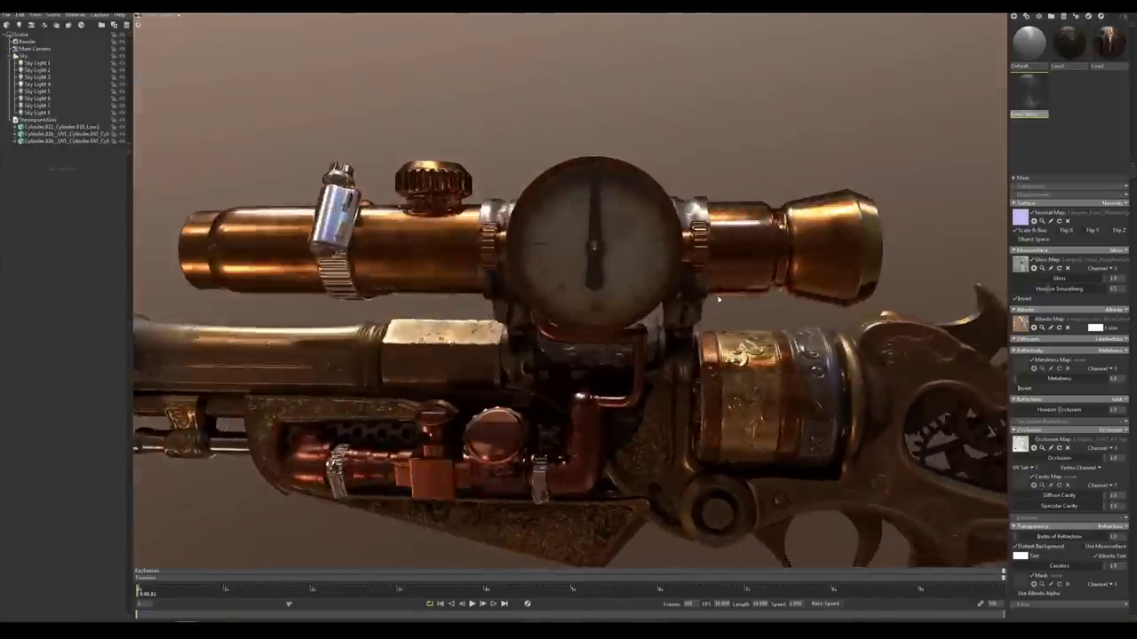
drag(718, 299, 654, 329)
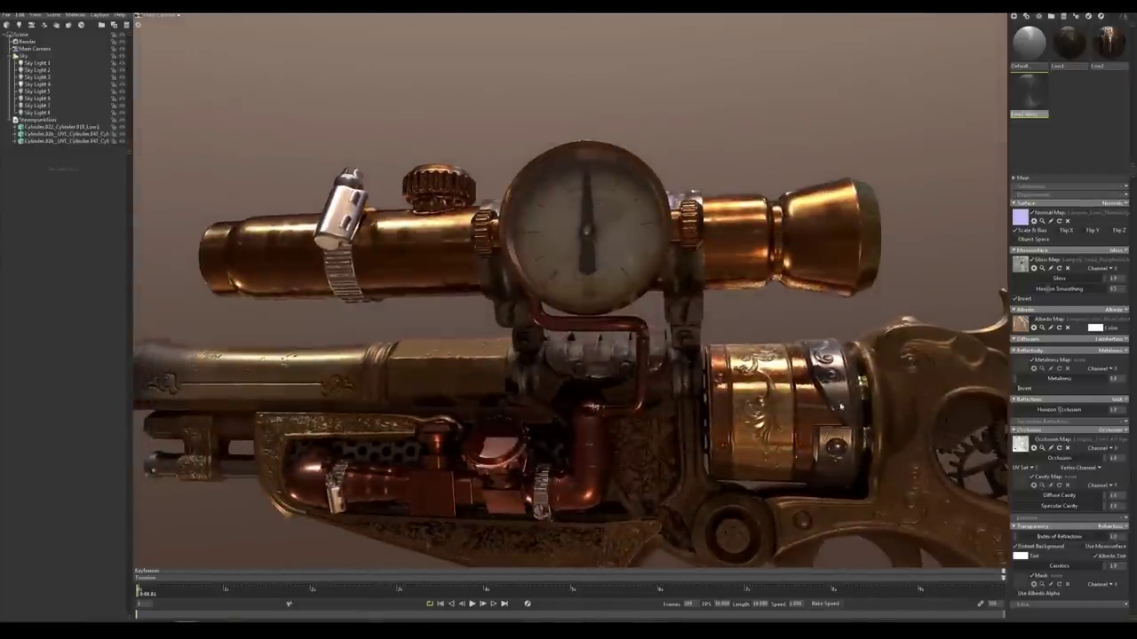
drag(835, 406, 863, 414)
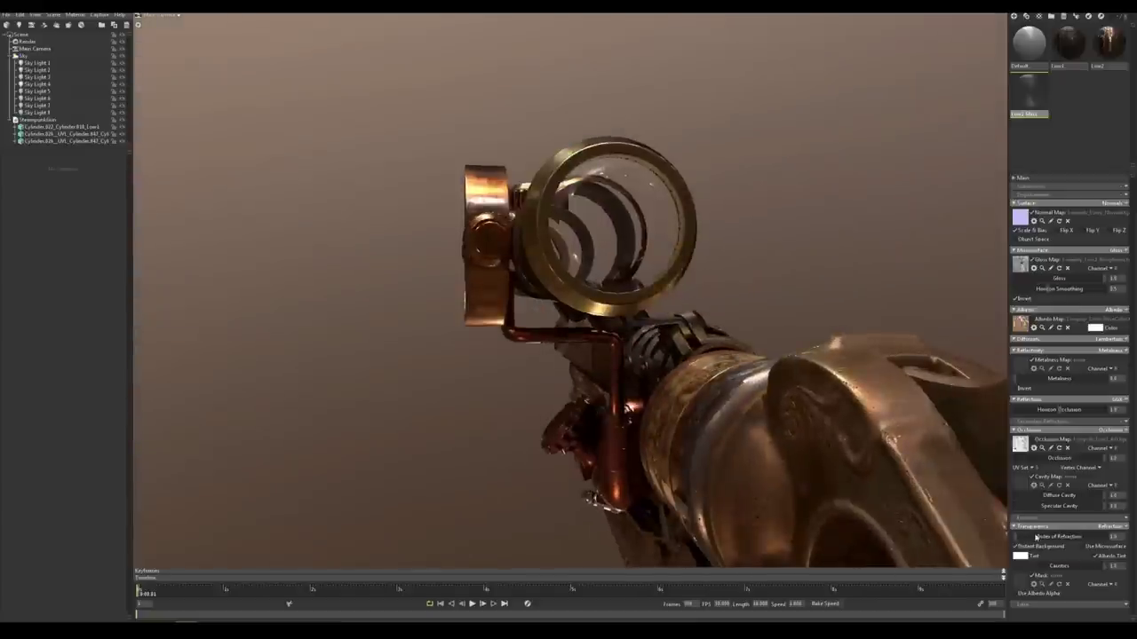